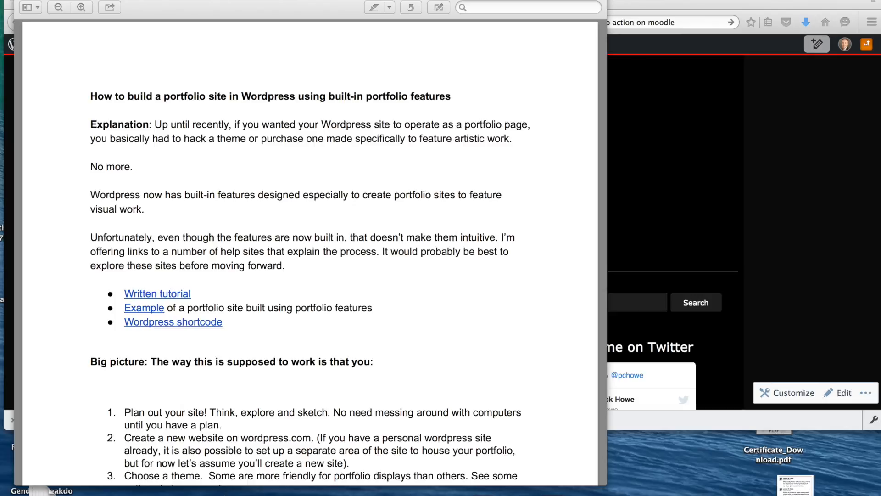
Read the opening page of the handout on building a WordPress portfolio site with built-in portfolio features.
scroll(563, 405, "down", 5)
scroll(563, 410, "up", 5)
scroll(565, 410, "down", 3)
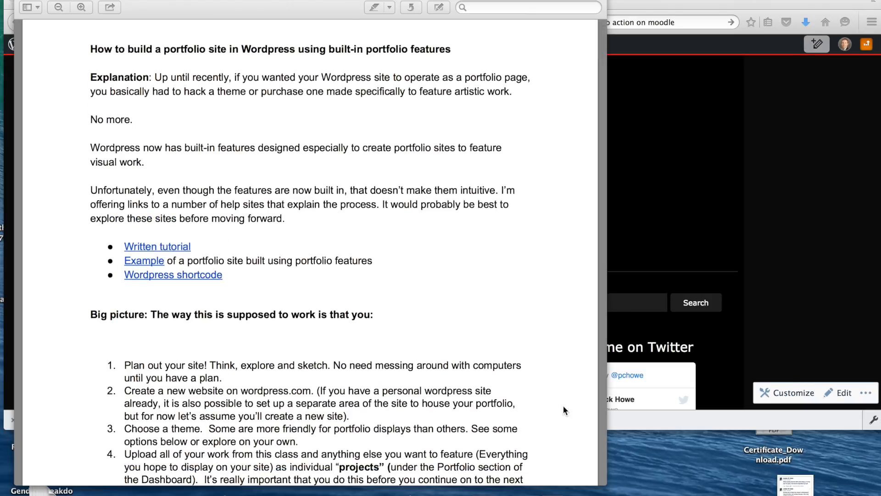
scroll(565, 410, "up", 2)
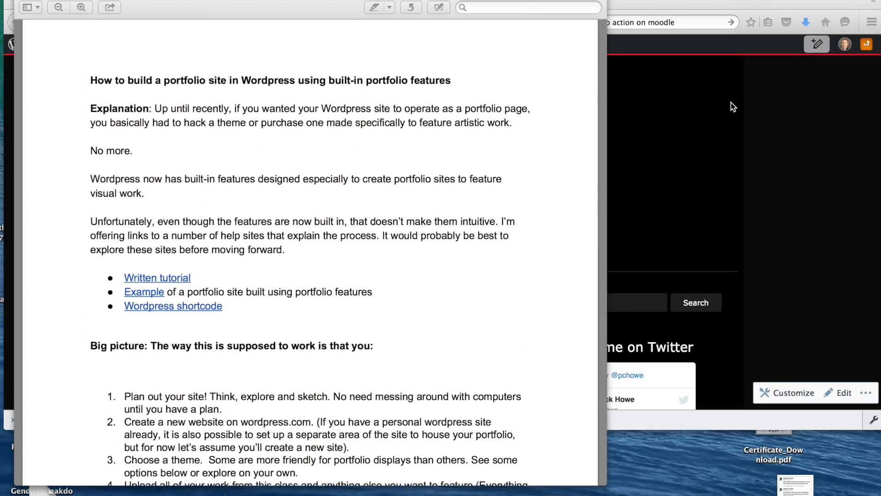
Switch to the Firefox browser and look over the Brad Pitt of Blogs home page.
left_click(719, 124)
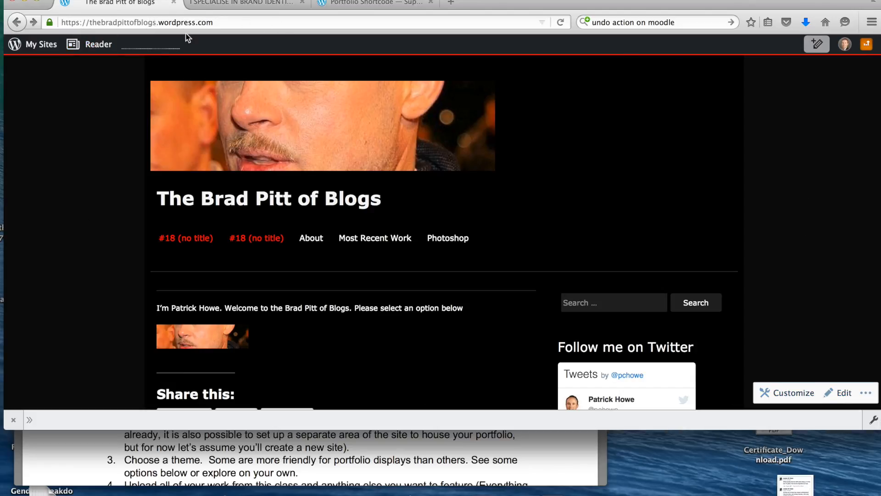
scroll(89, 183, "down", 1)
scroll(89, 183, "up", 1)
Open the example design portfolio site and look through its introduction and project thumbnails.
left_click(222, 6)
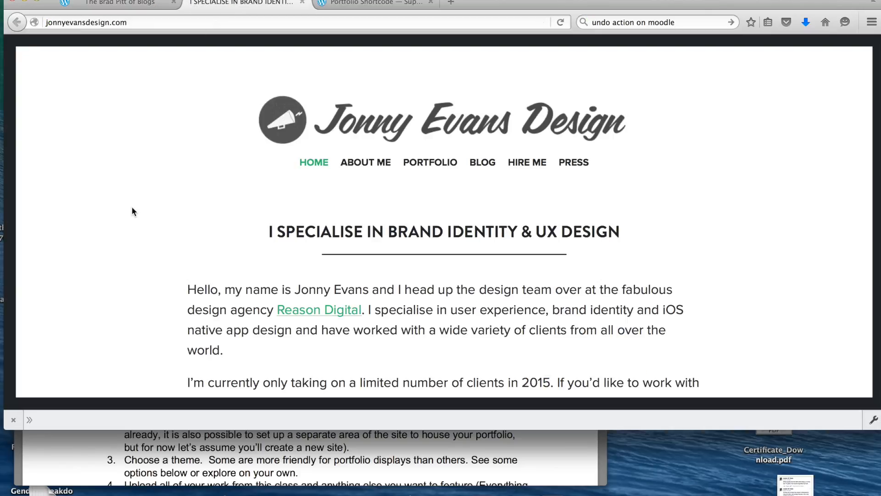
scroll(132, 211, "down", 2)
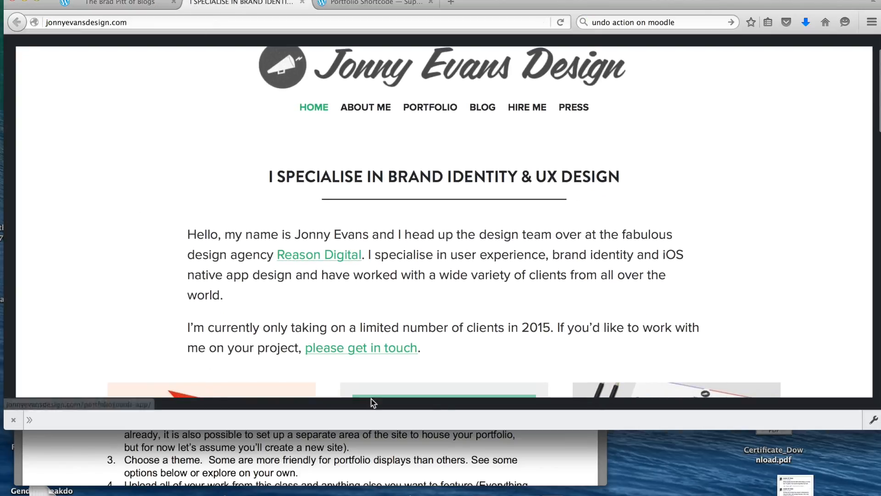
scroll(124, 287, "down", 5)
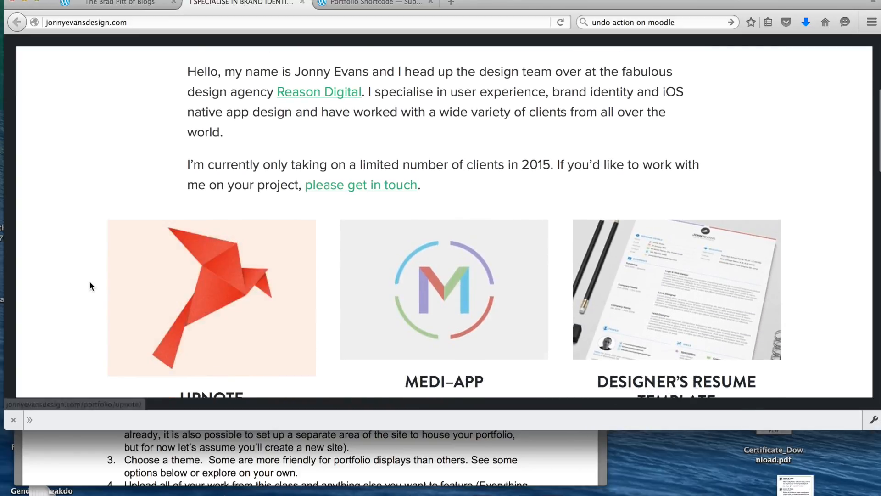
scroll(90, 283, "down", 10)
scroll(90, 285, "up", 15)
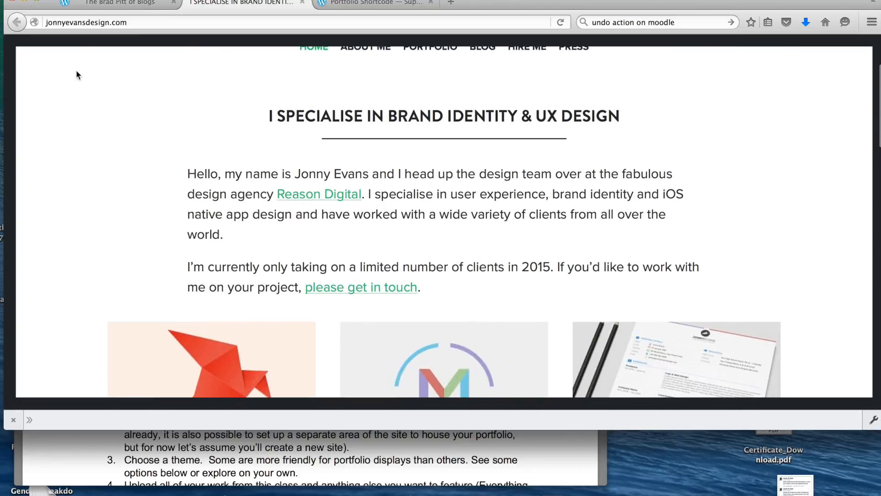
Compare the Brad Pitt of Blogs home page with the example portfolio's introduction, navigation and project grid.
left_click(125, 5)
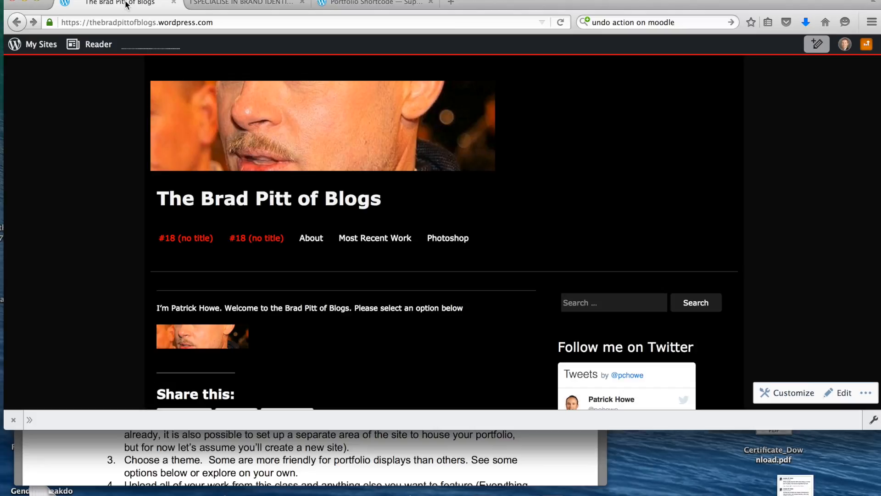
left_click(238, 4)
scroll(124, 179, "down", 5)
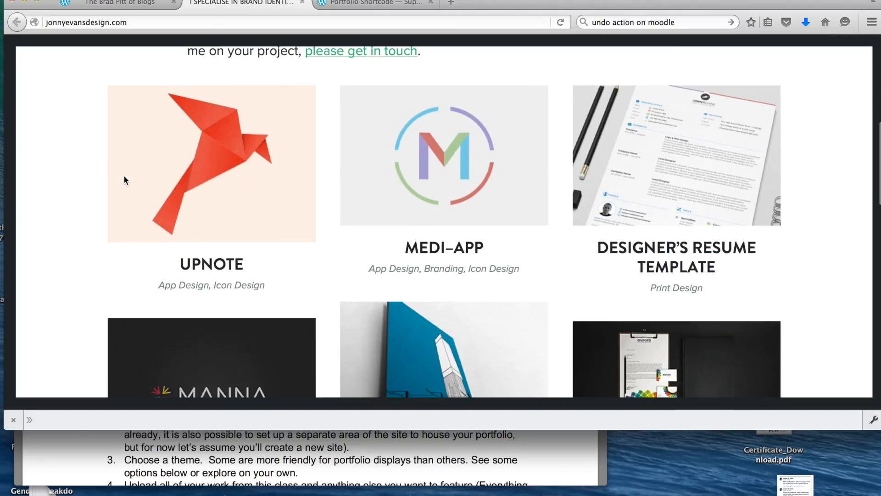
scroll(124, 179, "up", 5)
scroll(126, 180, "up", 2)
scroll(125, 180, "down", 5)
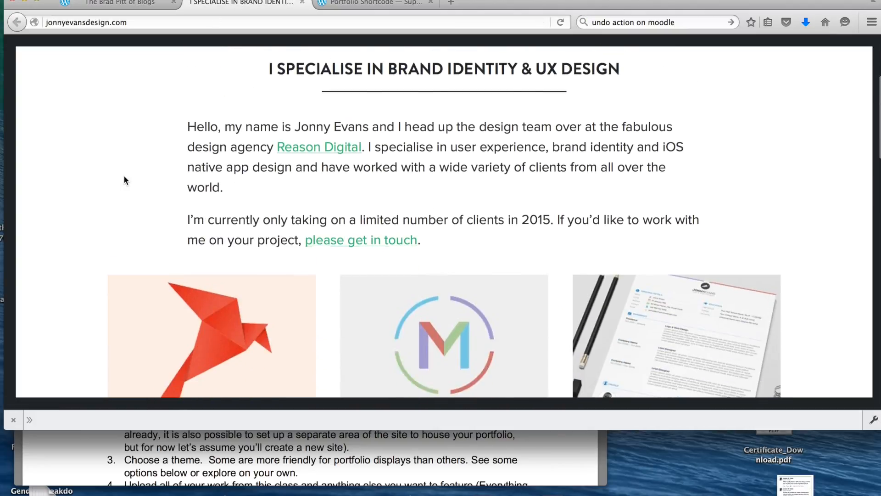
scroll(125, 180, "up", 6)
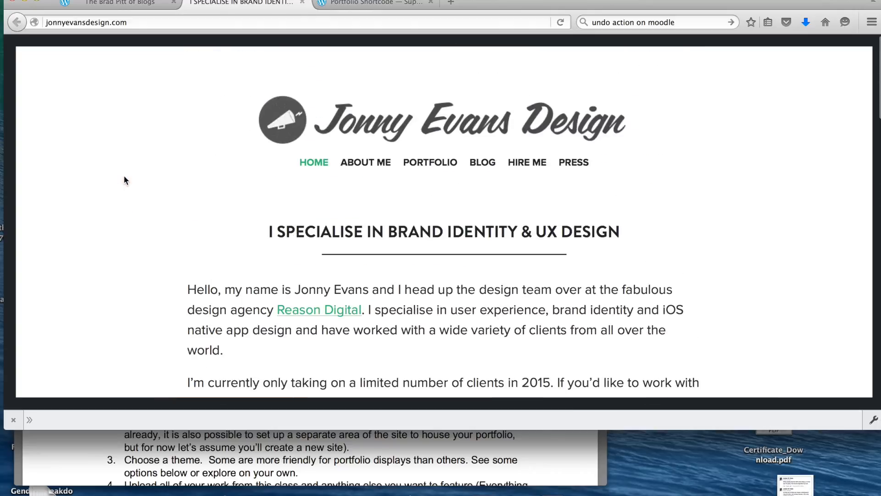
left_click(136, 4)
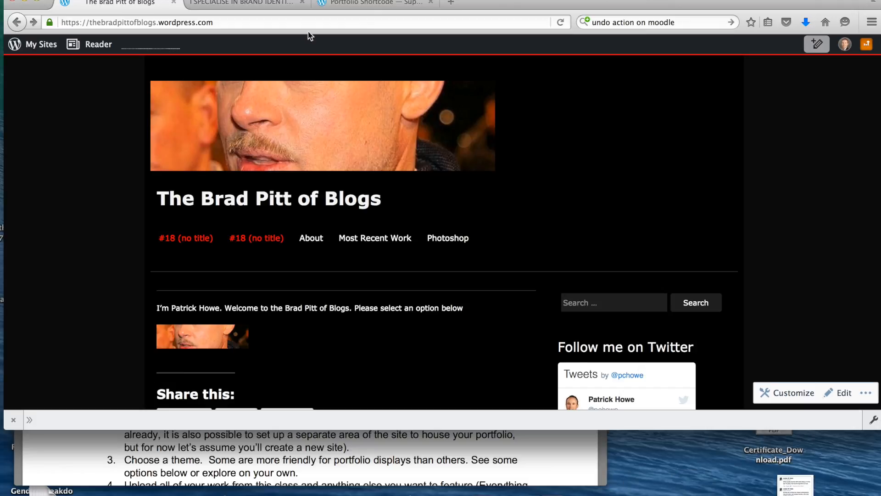
left_click(276, 4)
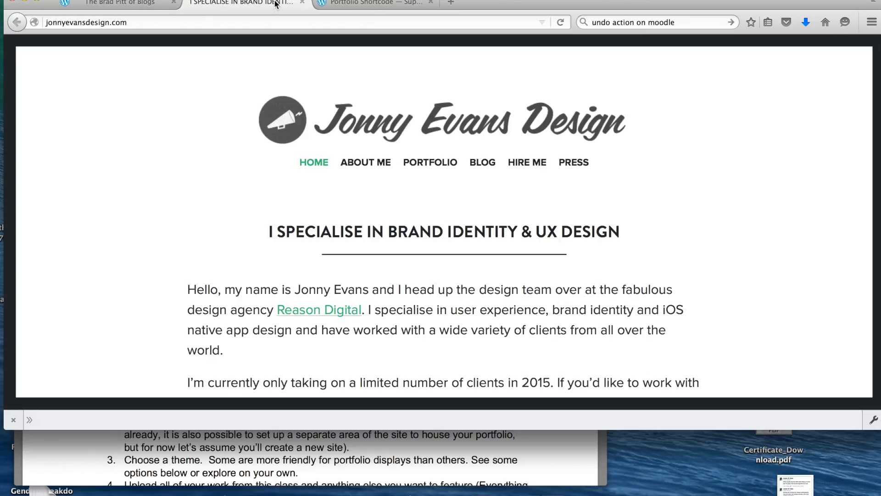
left_click(143, 4)
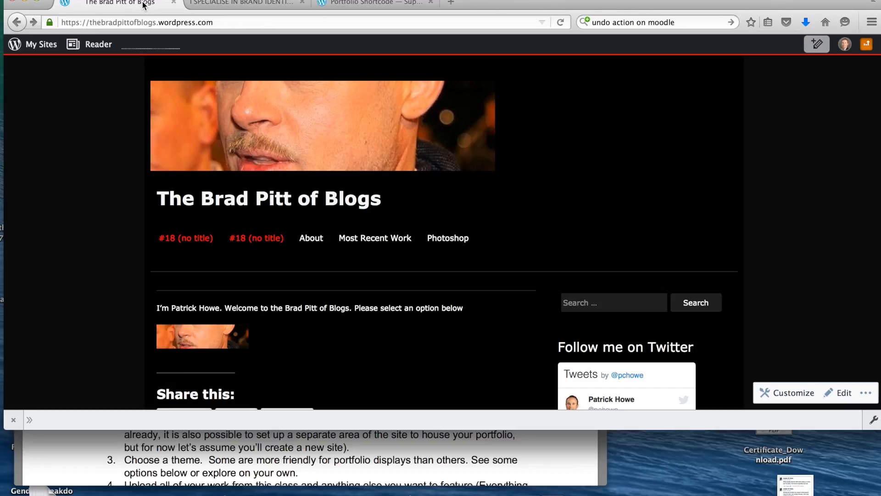
Go to the blog's theme management, and recheck the example portfolio's home page layout and Portfolio navigation entry.
left_click(37, 44)
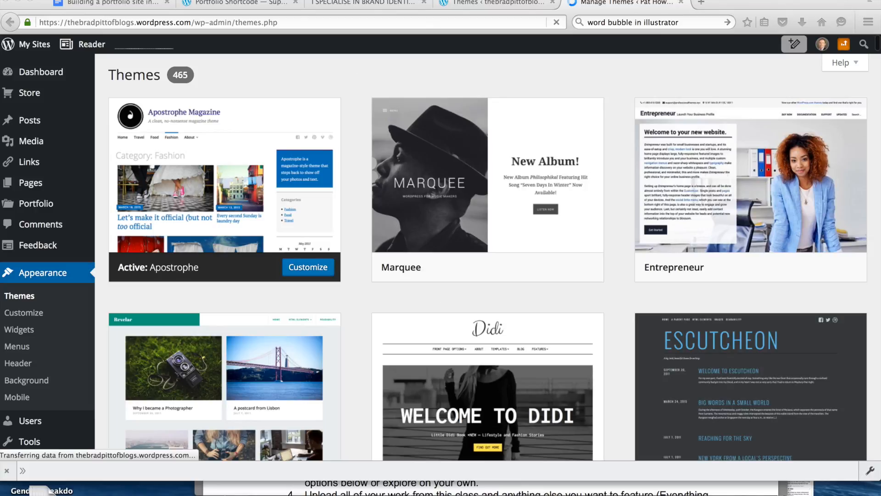
left_click(357, 4)
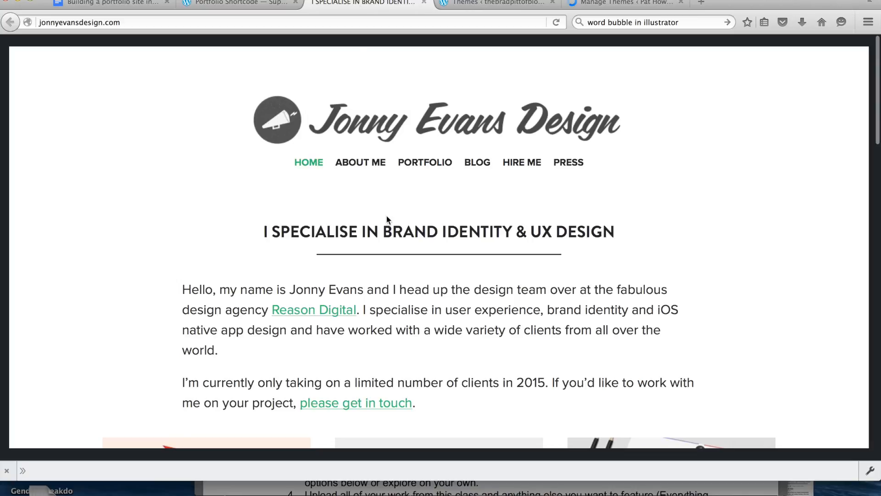
scroll(387, 219, "down", 5)
scroll(387, 219, "up", 3)
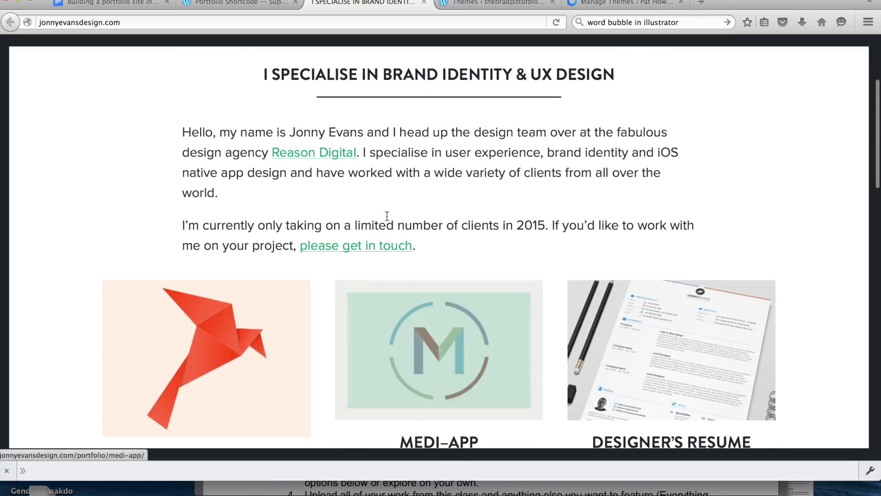
scroll(387, 219, "up", 3)
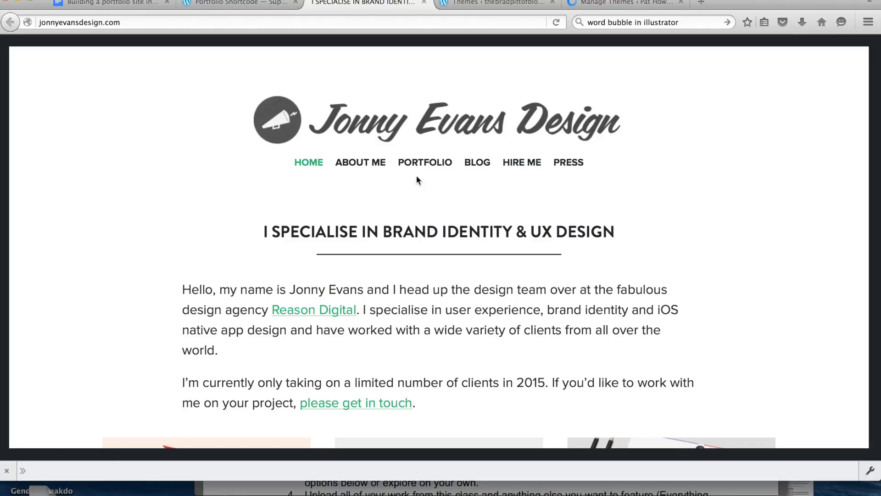
mouse_move(428, 173)
Return to the theme catalogue, filter it to free themes and browse the options.
left_click(613, 2)
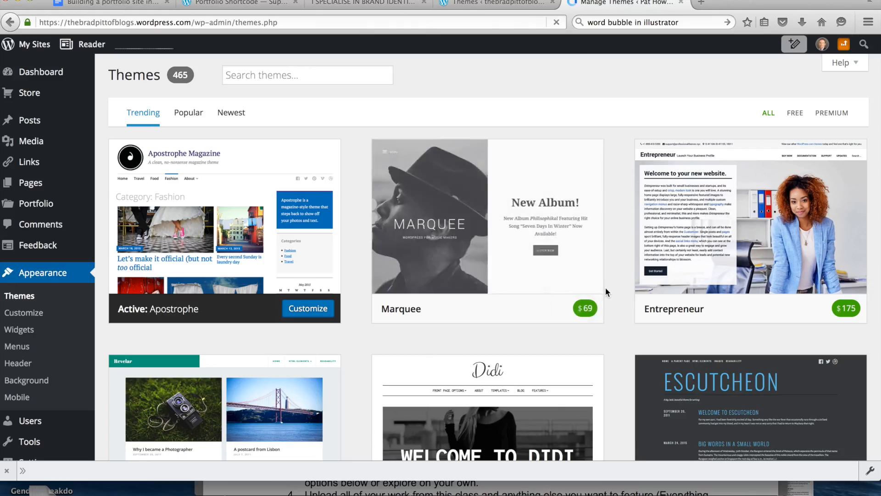
scroll(621, 286, "down", 5)
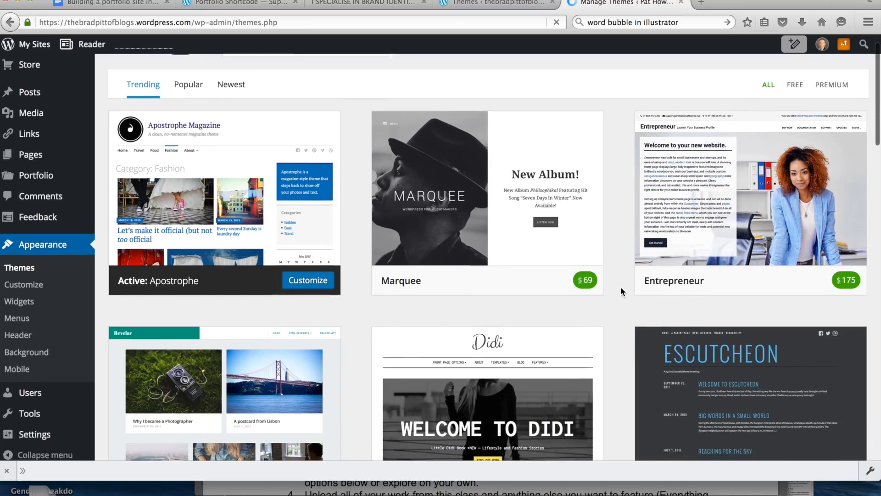
scroll(621, 287, "up", 5)
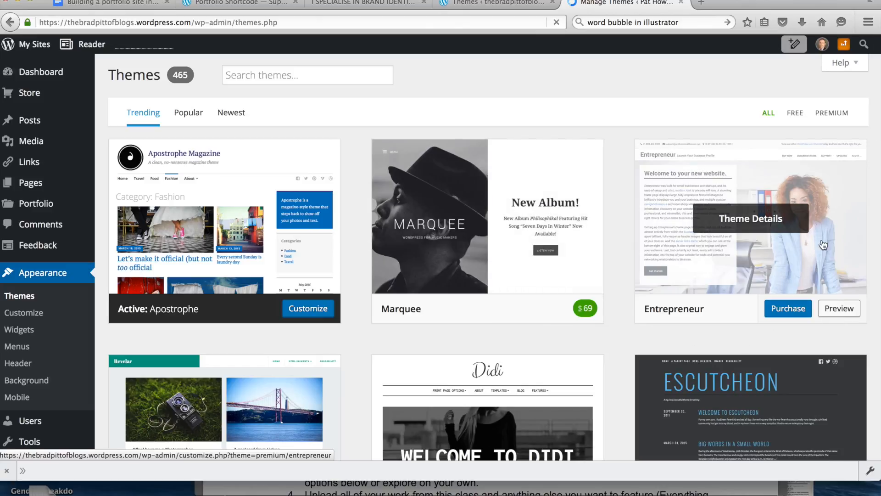
left_click(795, 114)
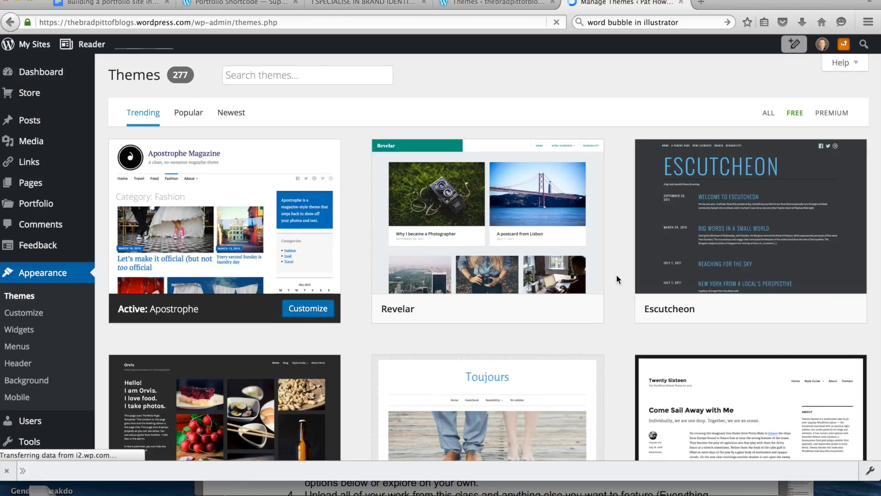
scroll(617, 279, "down", 5)
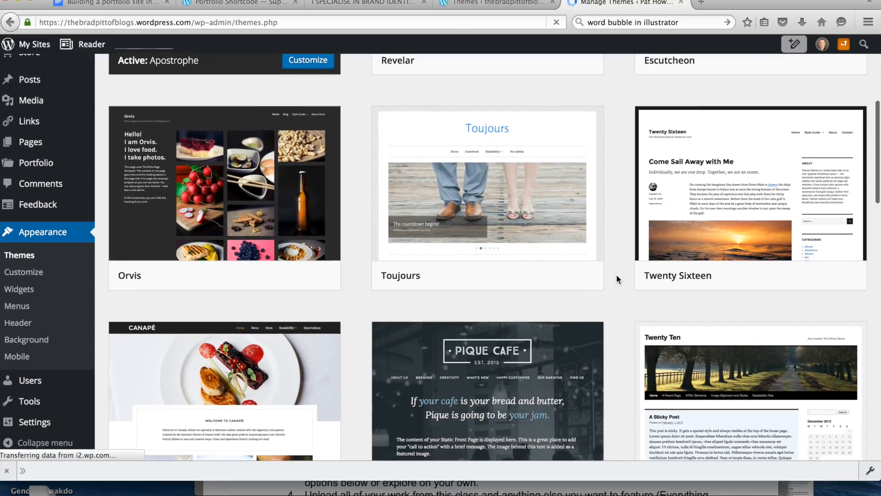
scroll(616, 274, "up", 5)
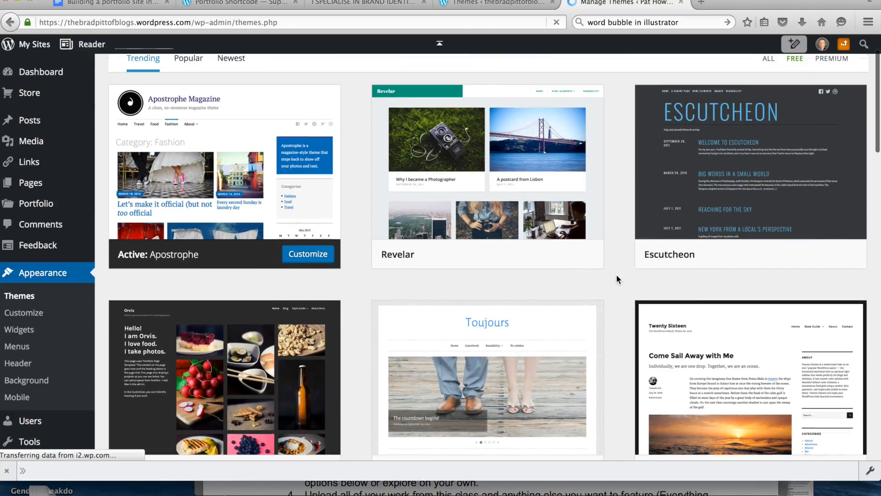
scroll(616, 275, "up", 2)
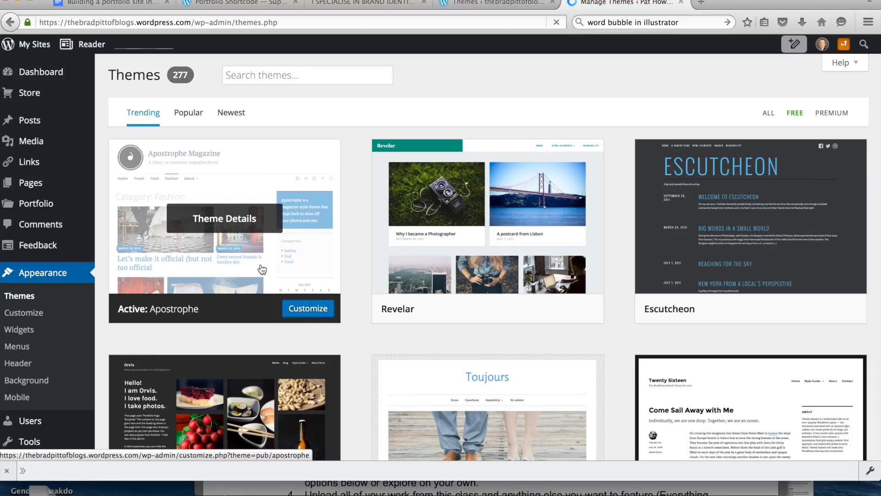
Check the details of the active Apostrophe theme and view the live portfolio site that uses it.
left_click(250, 227)
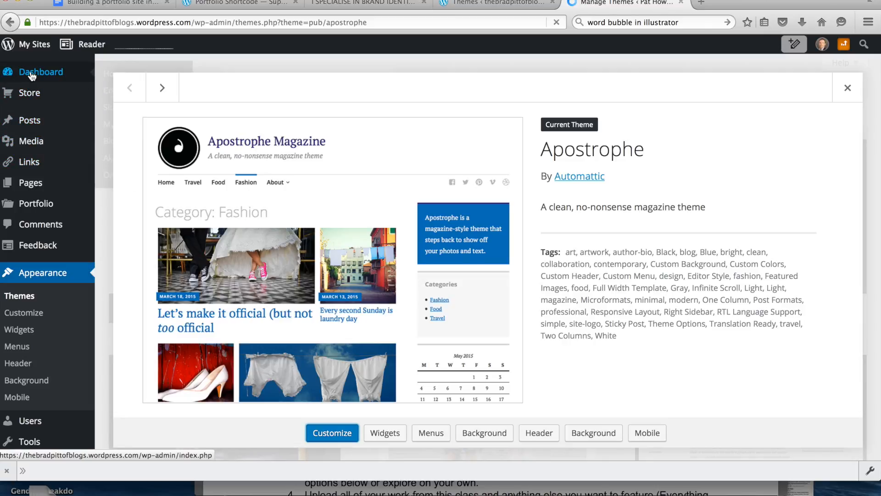
left_click(30, 48)
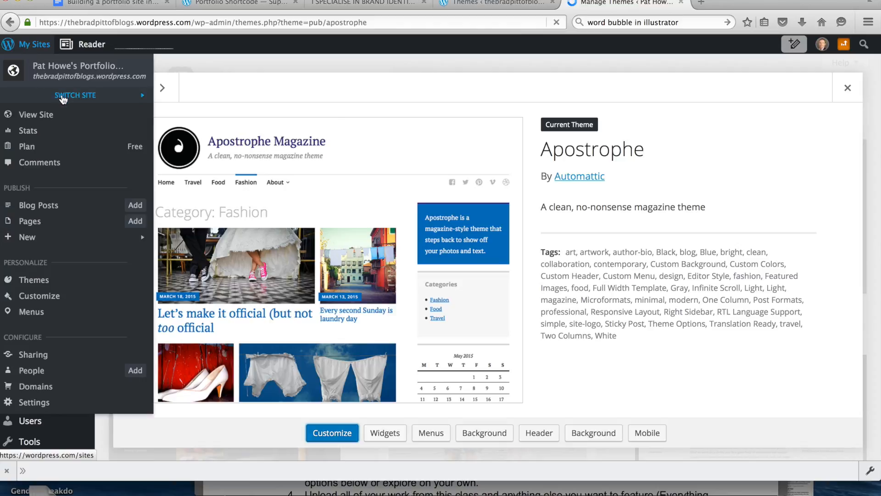
left_click(39, 115)
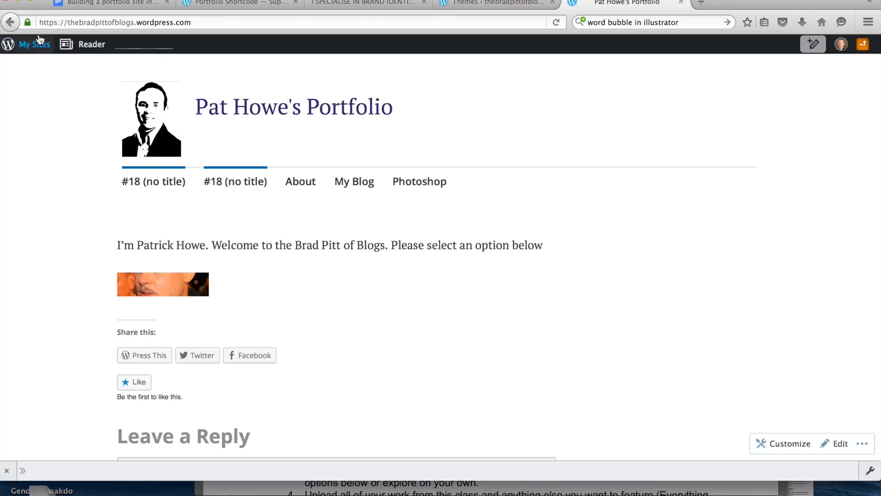
Open the portfolio site for customizing and go to its Site Title, Tagline, and Logo settings.
left_click(37, 44)
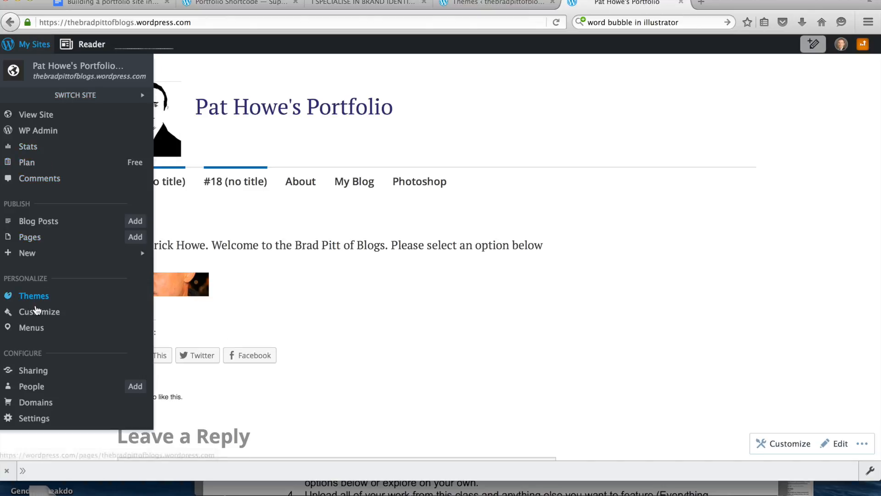
left_click(37, 314)
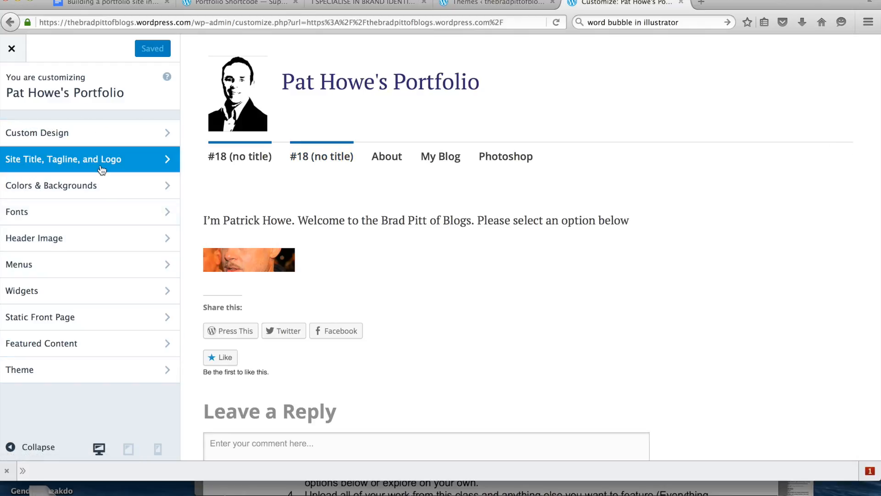
left_click(165, 159)
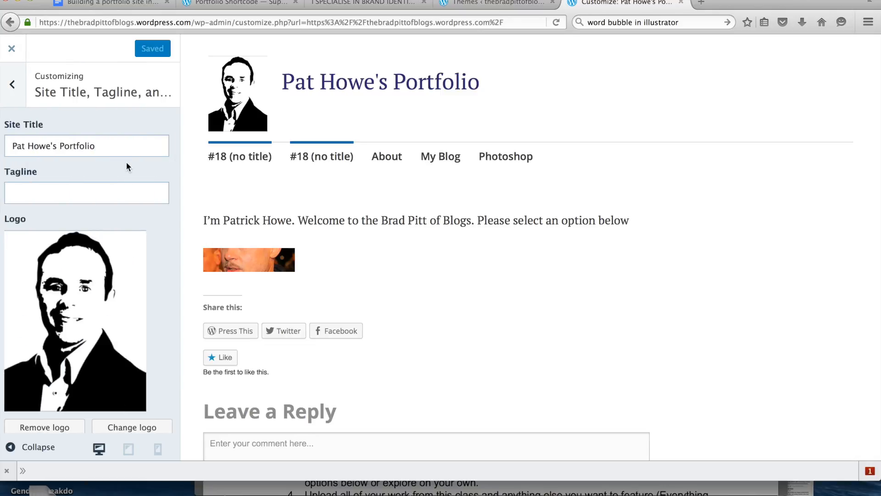
Review the title and logo settings and enter "Teaching stuff ..." as the site's tagline.
scroll(127, 195, "down", 2)
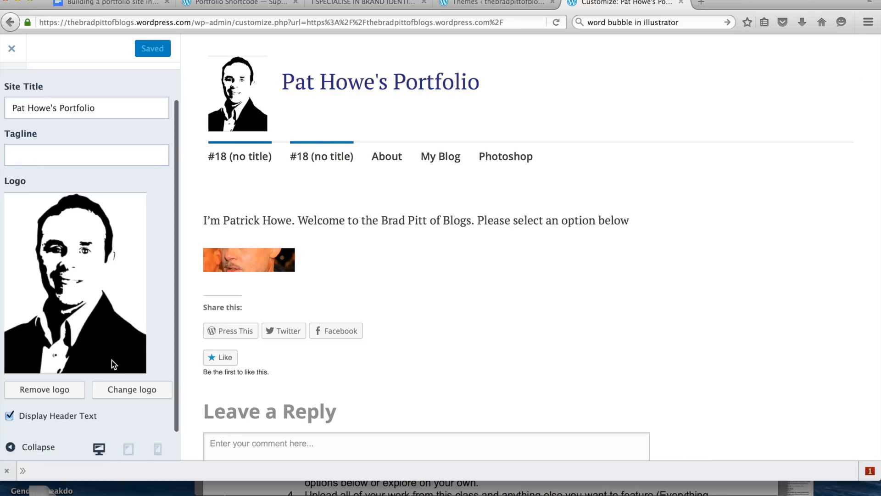
scroll(114, 364, "up", 2)
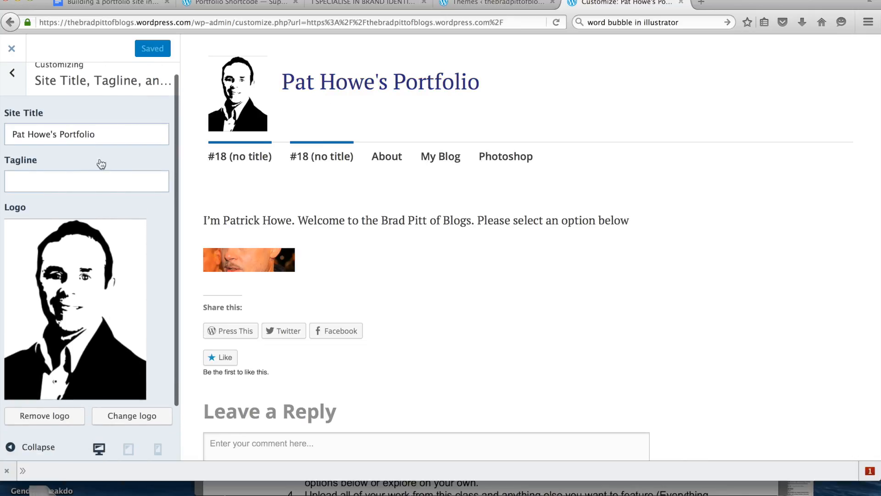
left_click(91, 182)
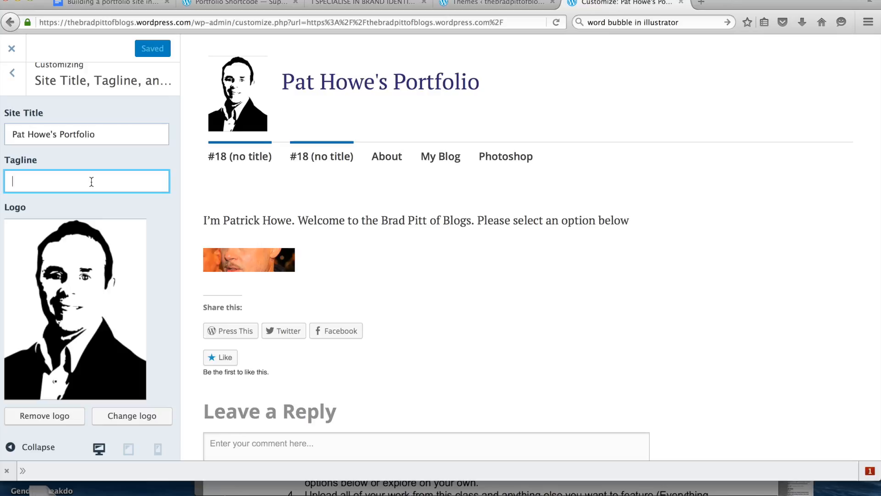
type("Teaching stuff ...")
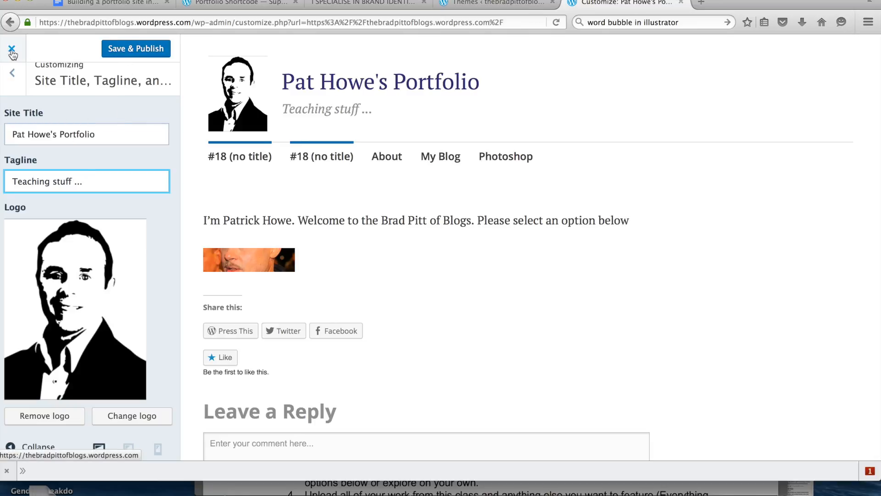
Leave the customizer without saving the tagline, then start customizing the site again and open its Header Image settings.
left_click(12, 50)
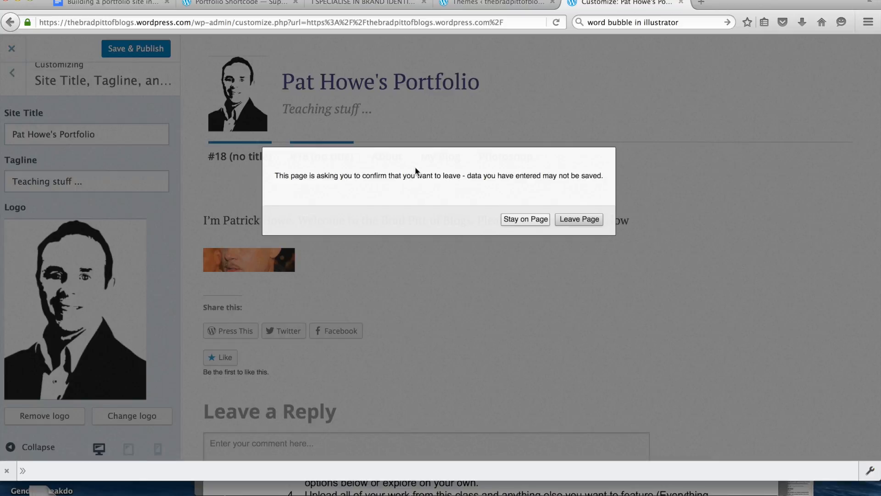
left_click(578, 218)
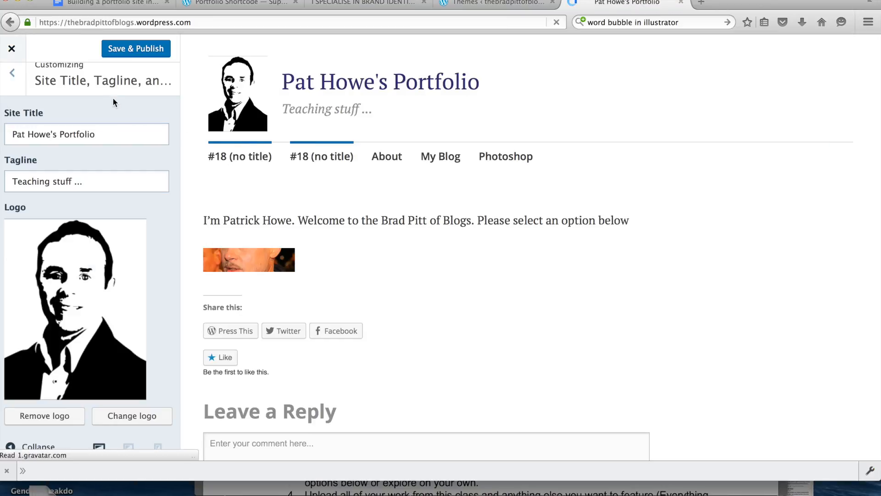
left_click(21, 46)
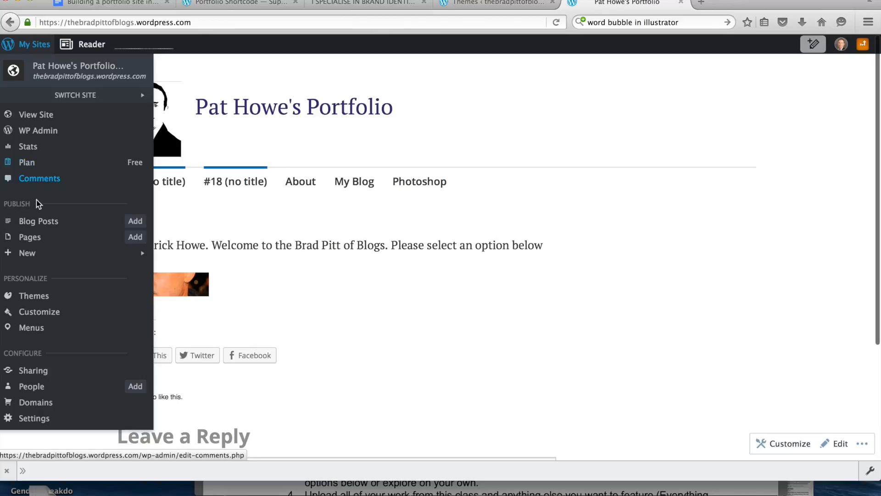
left_click(49, 309)
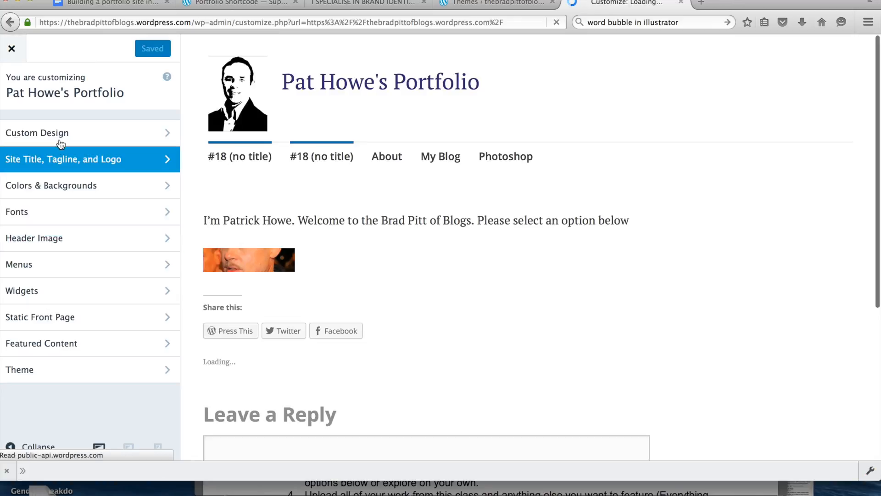
left_click(66, 242)
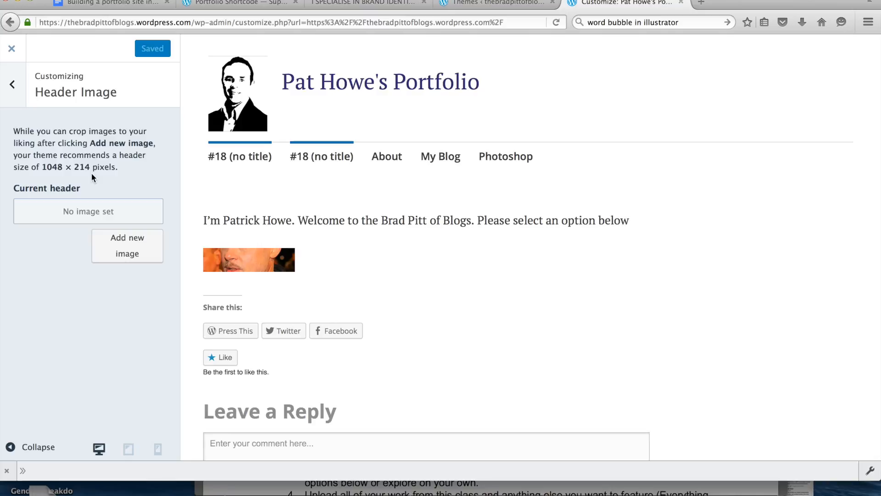
Switch to Illustrator and save the Banner artwork for web as a 1048 × 214 px PNG-24 image, adding 6 to the file name.
mouse_move(554, 482)
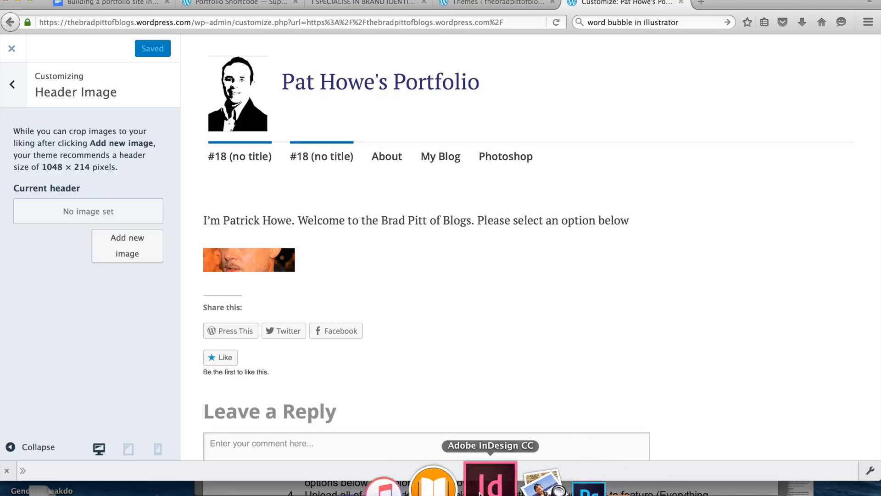
left_click(544, 486)
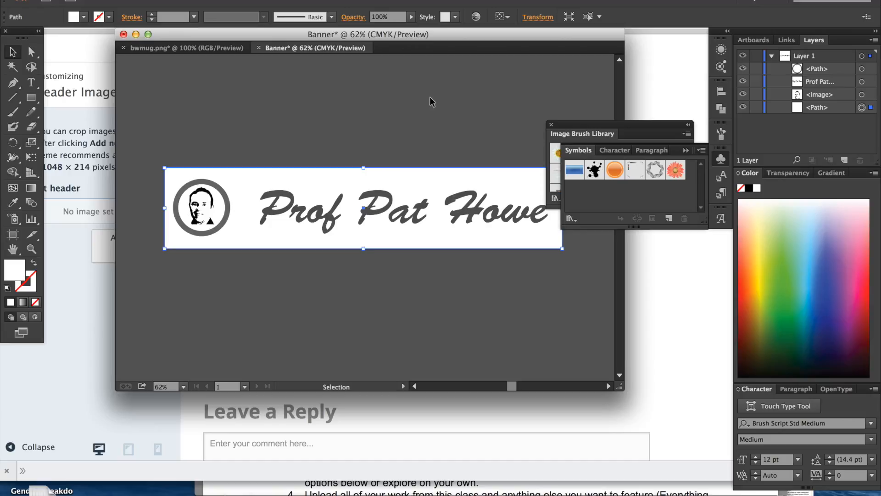
left_click_drag(416, 41, 386, 40)
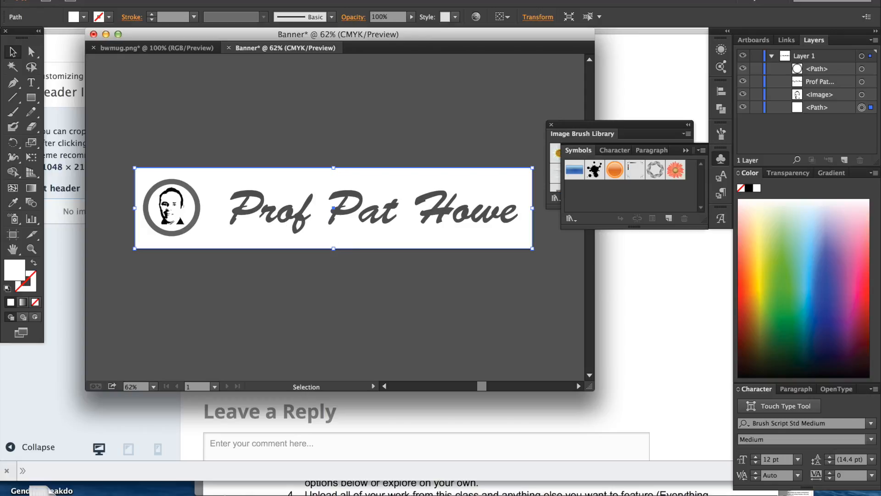
left_click(94, 0)
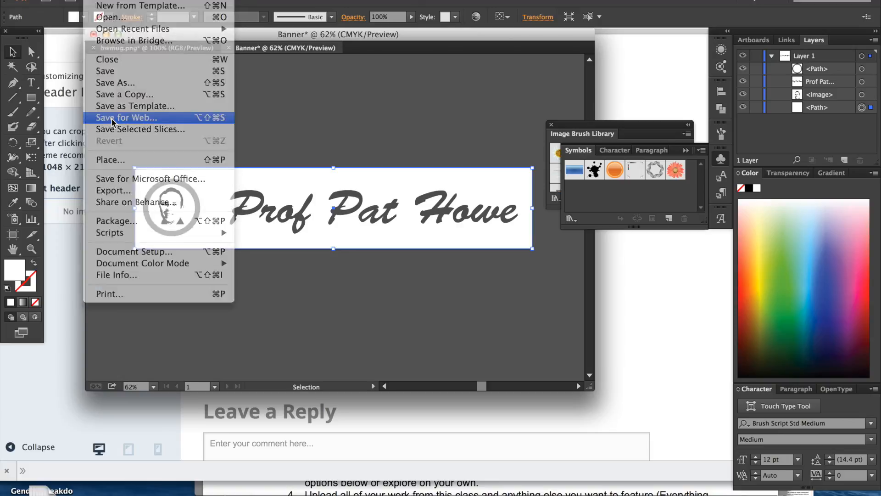
left_click(112, 118)
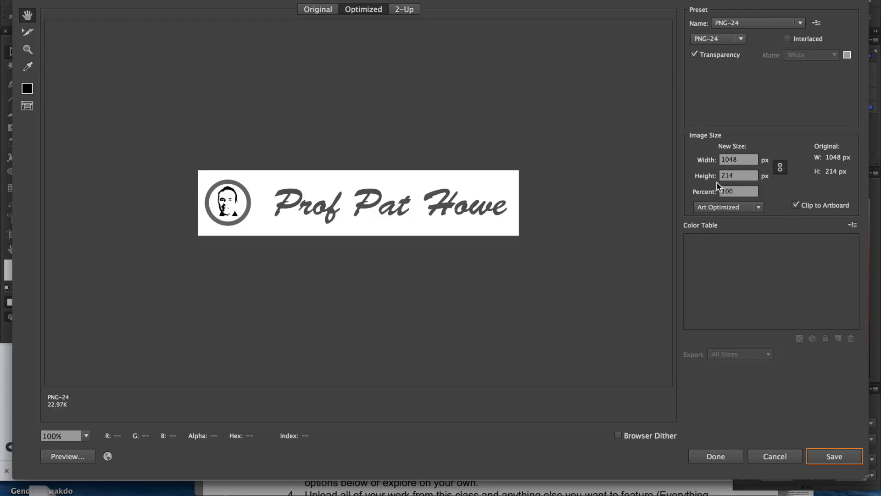
left_click(835, 456)
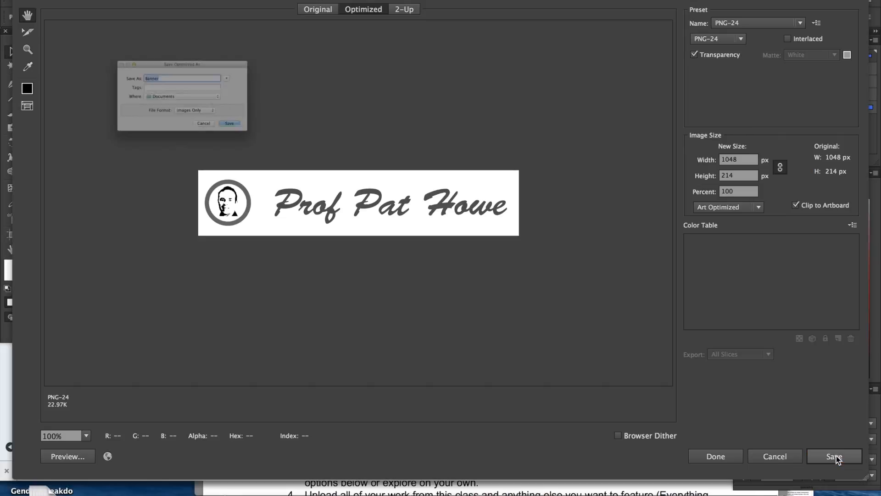
left_click(203, 63)
type("6")
left_click(286, 155)
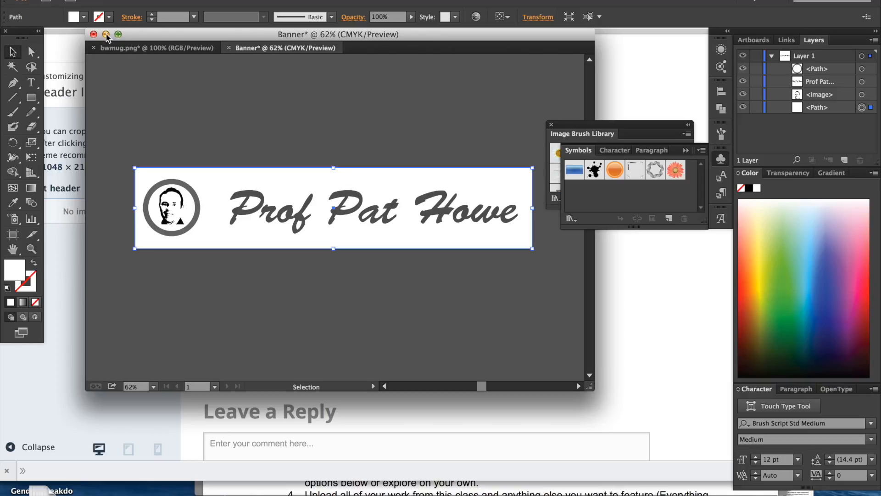
Return to the WordPress site in the browser, exit the customizer and reopen the Header Image settings.
left_click(67, 215)
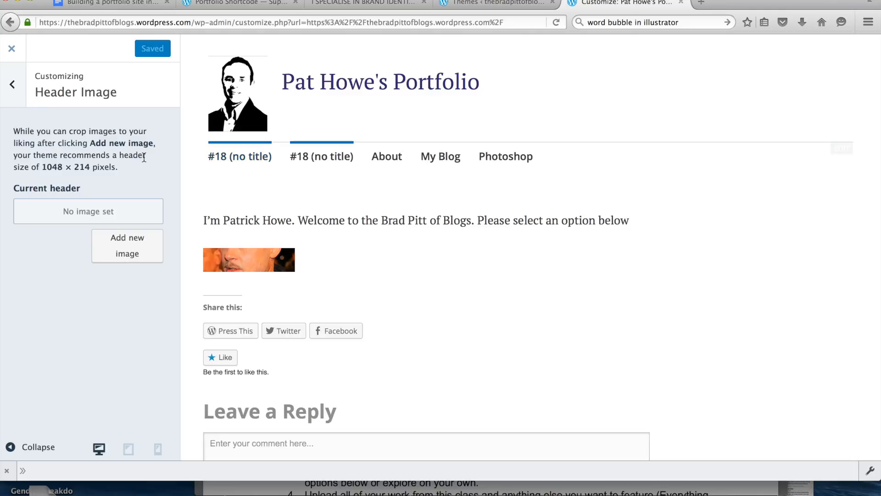
left_click(12, 49)
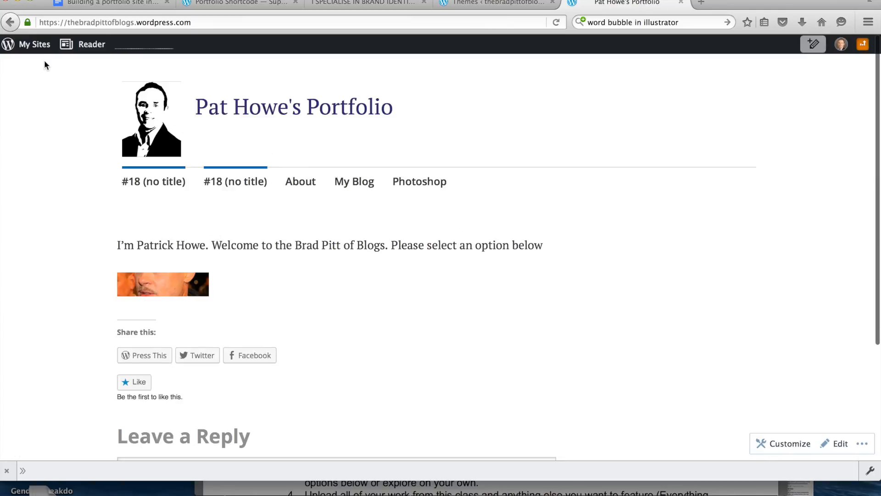
left_click(274, 114)
left_click(33, 49)
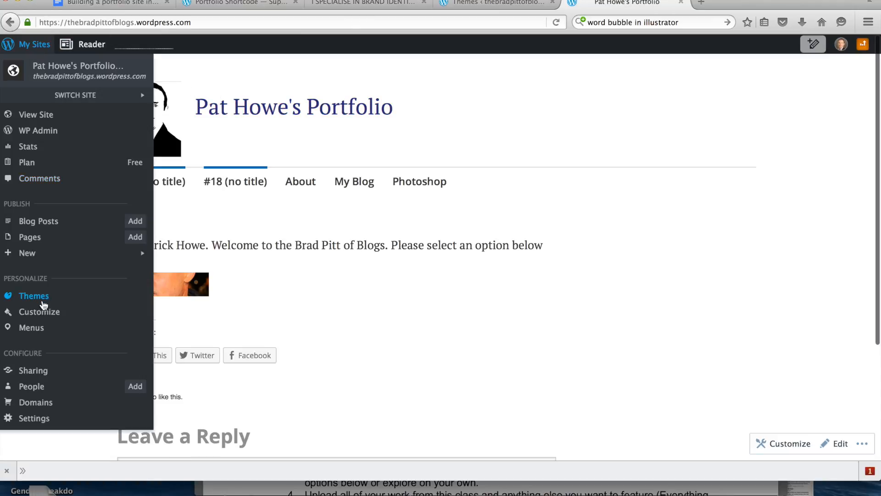
left_click(43, 311)
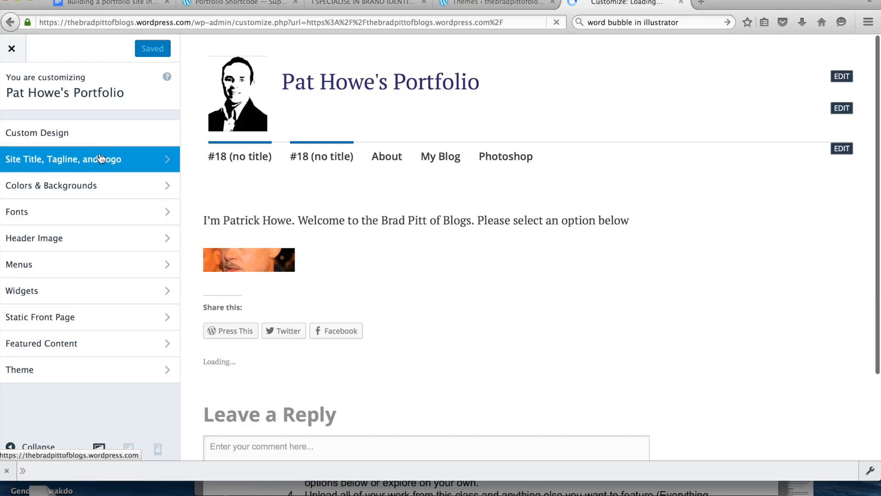
left_click(98, 248)
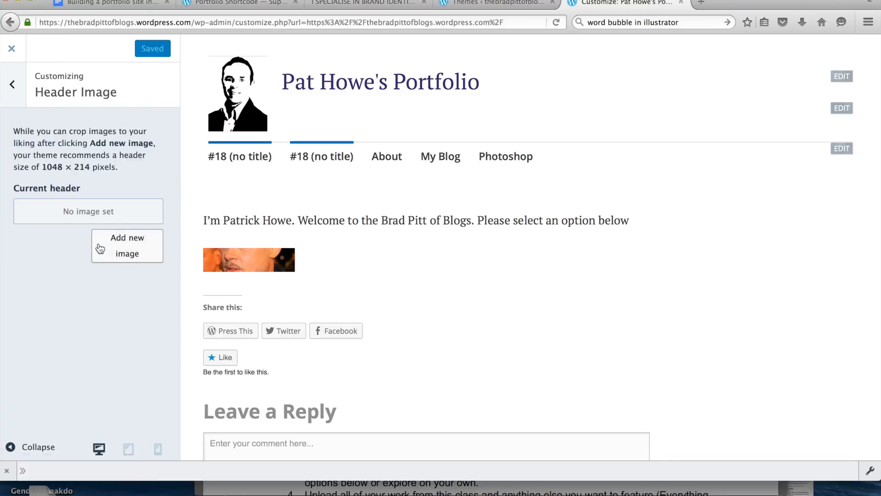
Set banner5.png from the media library as the header image without cropping and check the page preview.
left_click(121, 239)
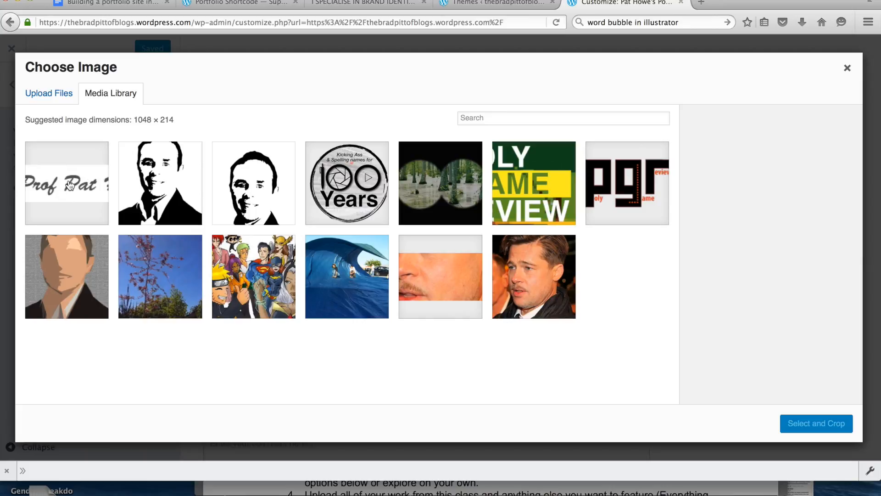
left_click(70, 185)
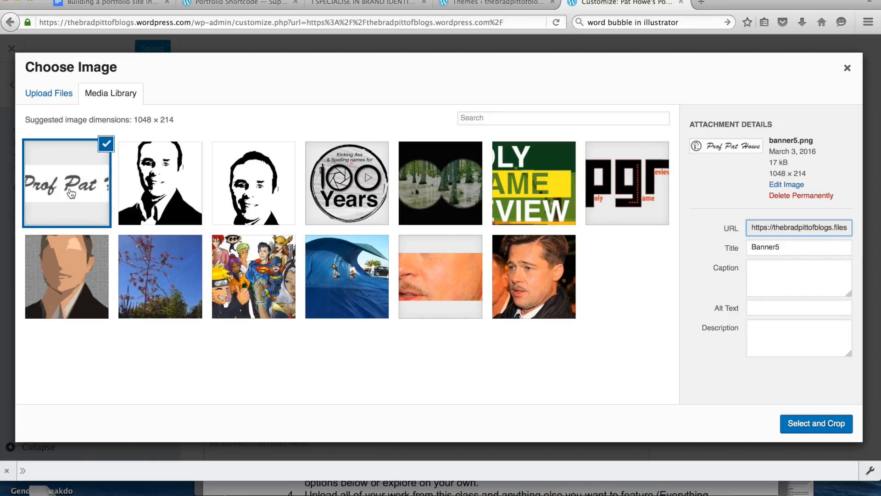
left_click(817, 425)
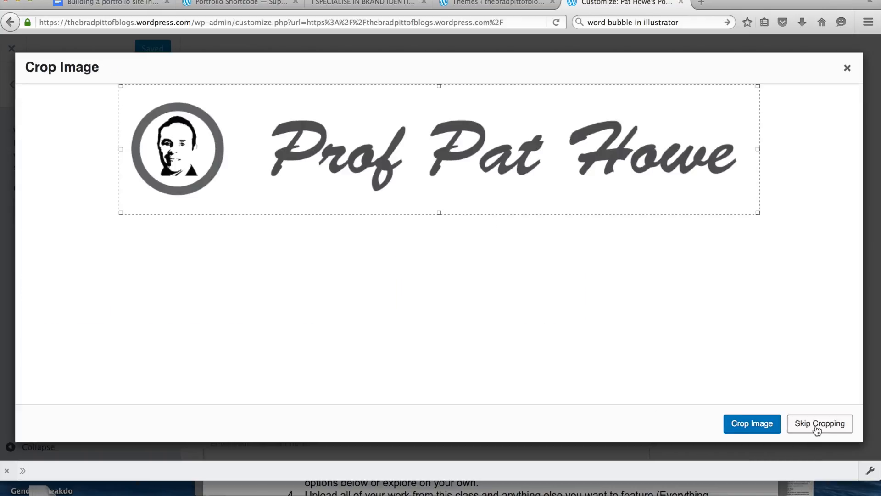
mouse_move(439, 213)
left_mouse_down()
mouse_move(440, 202)
mouse_move(439, 216)
left_mouse_up()
left_click(819, 424)
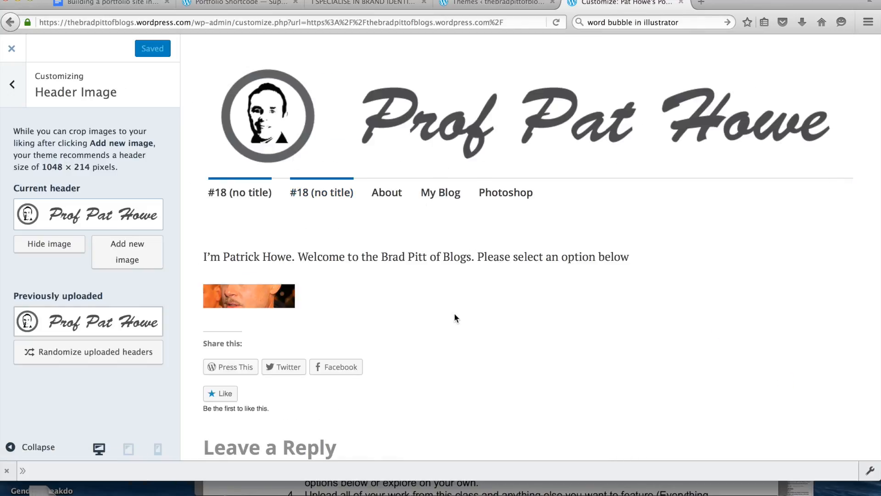
scroll(454, 315, "down", 5)
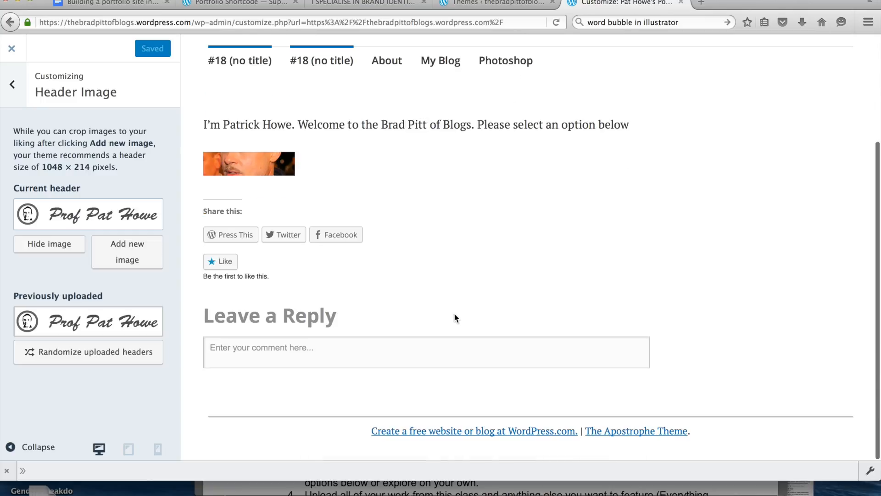
scroll(455, 314, "up", 5)
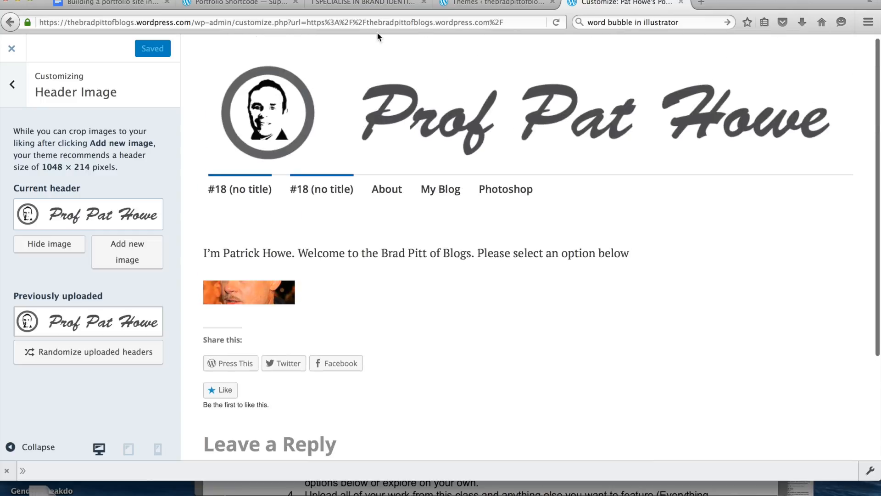
Go back to the portfolio instructions document and review the big-picture steps on uploading work as projects and creating project types.
left_click(139, 4)
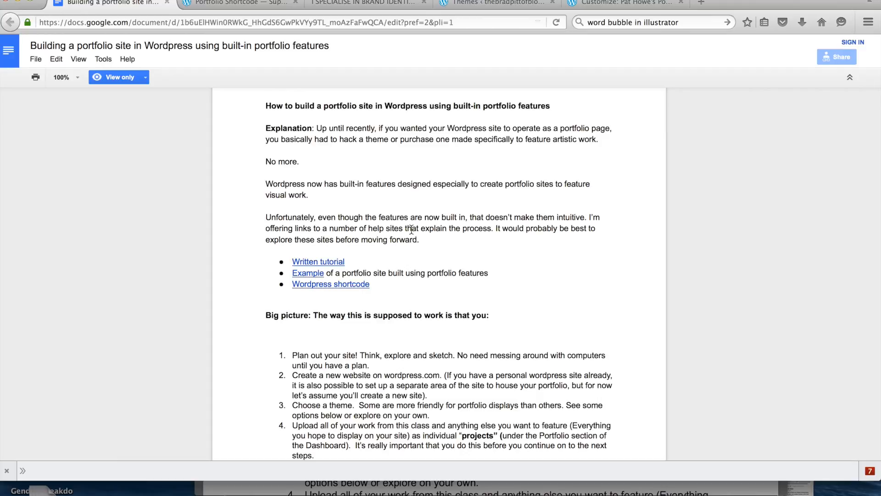
scroll(415, 241, "up", 2)
scroll(415, 240, "down", 5)
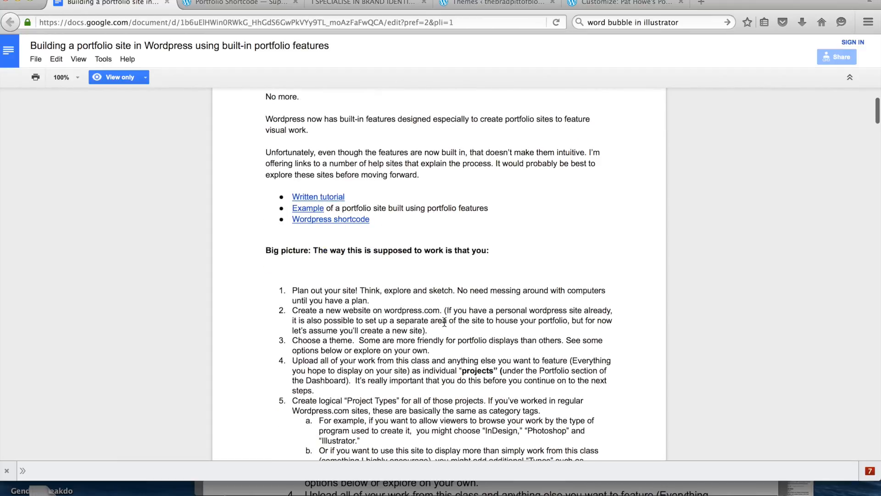
scroll(444, 321, "down", 2)
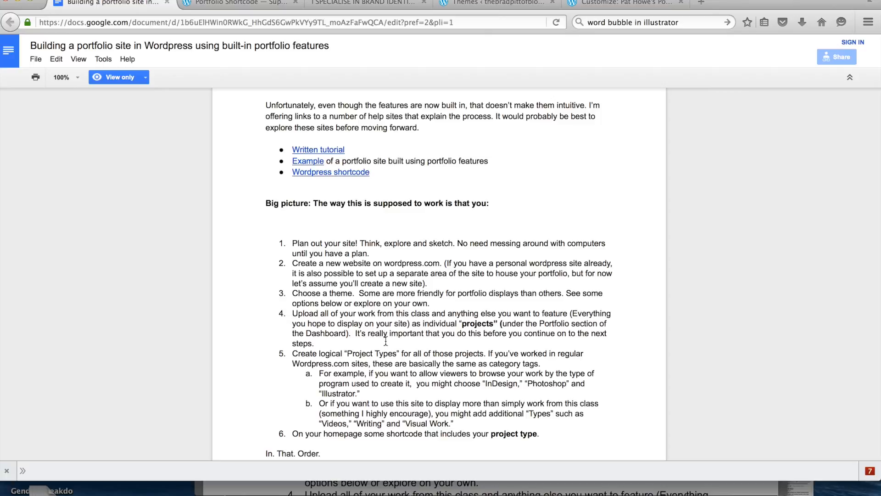
From the site's WP Admin dashboard, go to the Writing settings, enable Portfolio Projects and save the changes.
scroll(388, 338, "down", 5)
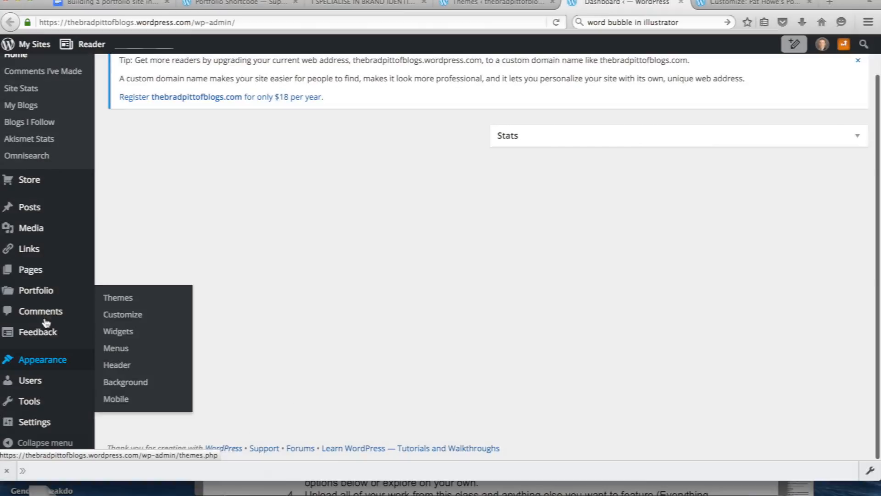
mouse_move(28, 292)
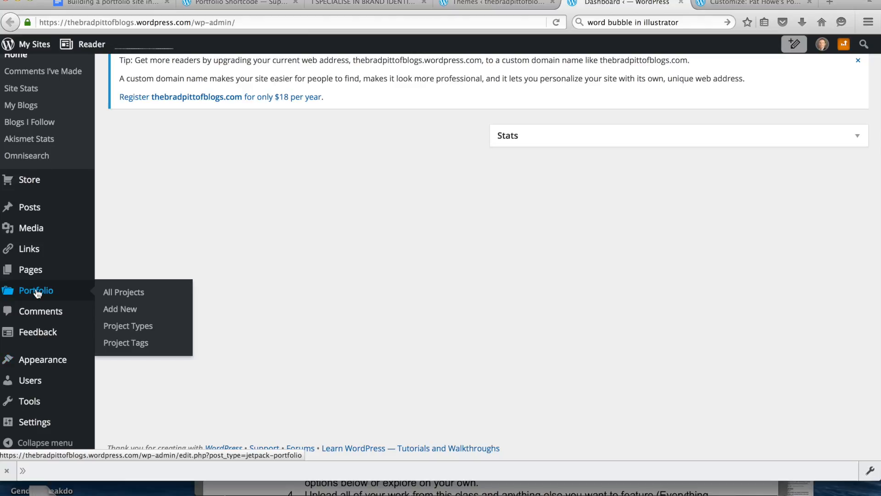
mouse_move(34, 427)
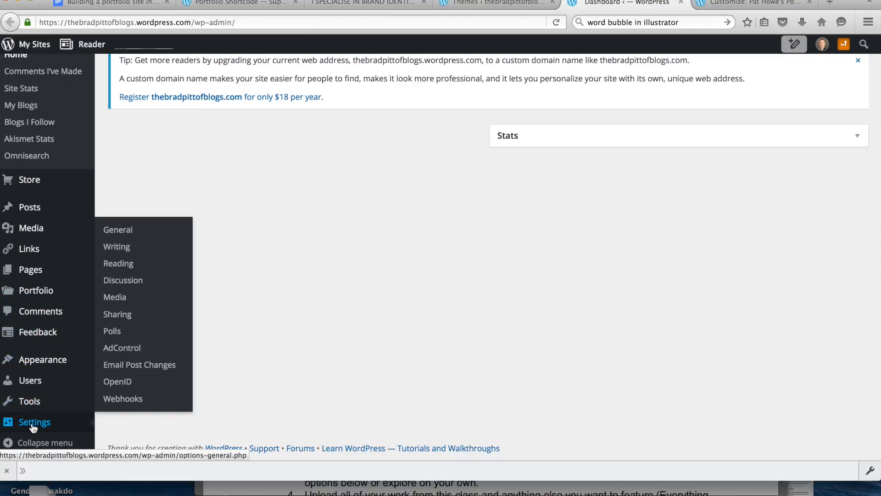
left_click(117, 248)
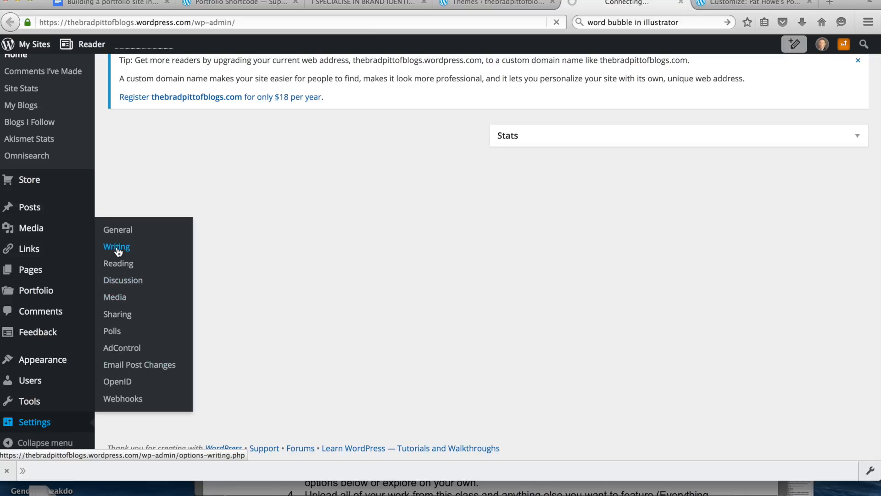
scroll(195, 262, "down", 5)
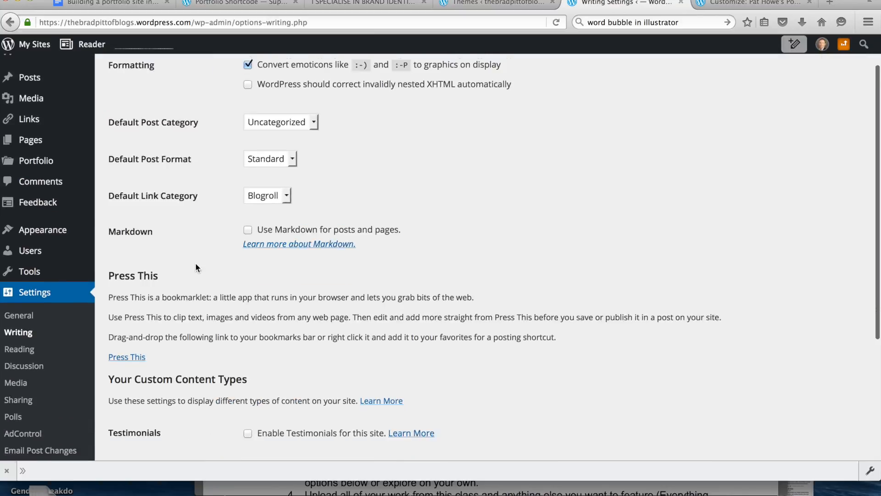
scroll(195, 262, "down", 1)
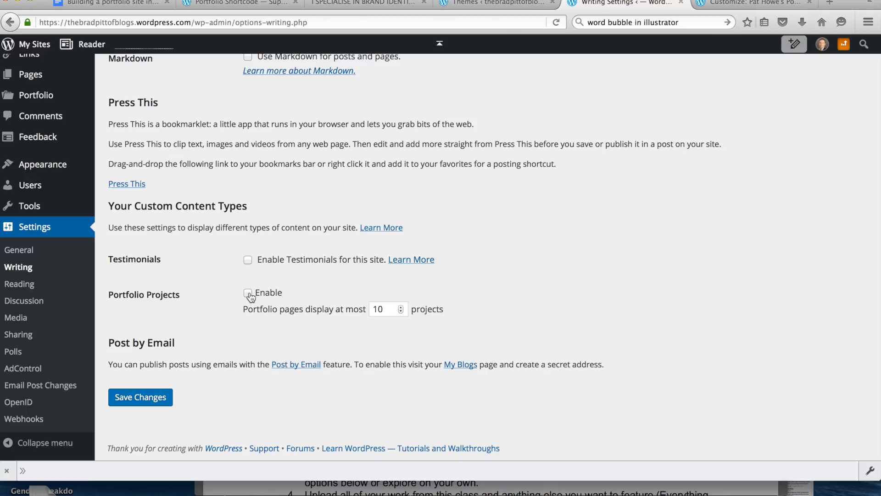
left_click(160, 403)
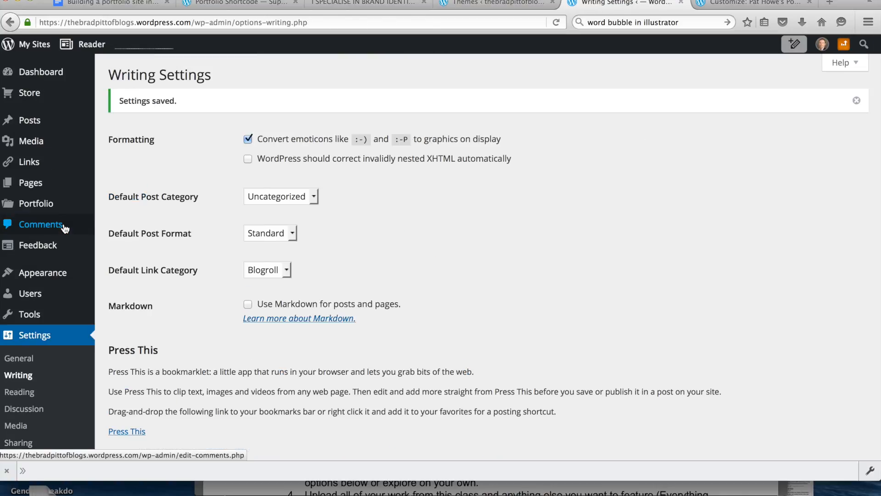
Open the list of all portfolio projects.
left_click(39, 204)
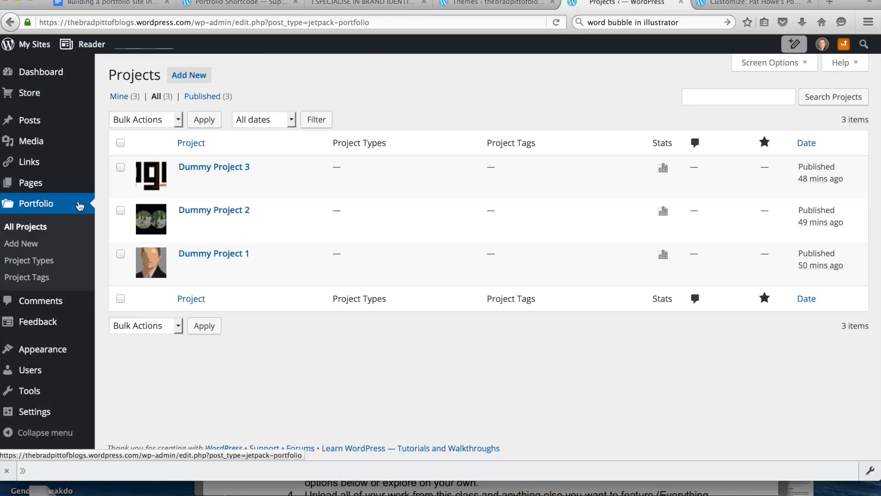
left_click(183, 179)
left_click(39, 205)
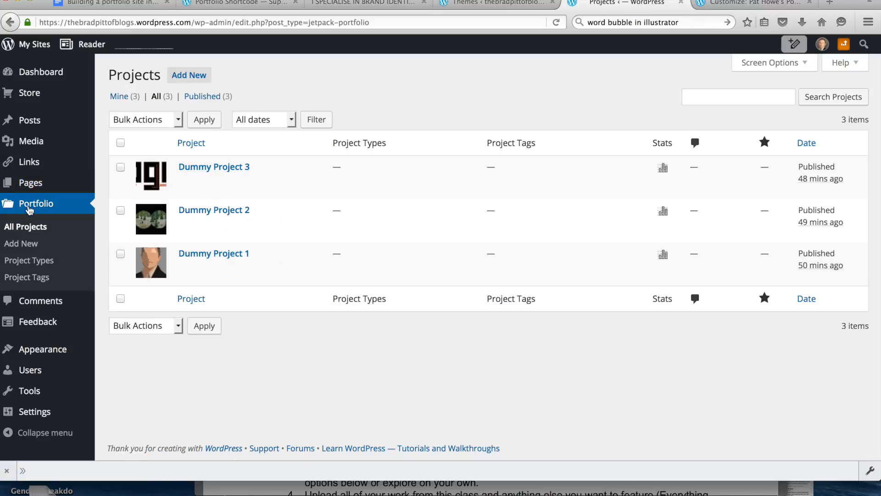
Add a portfolio project titled "Dummy Post 5" with the two introductory paragraphs on WordPress's built-in portfolio features as its body text.
left_click(27, 246)
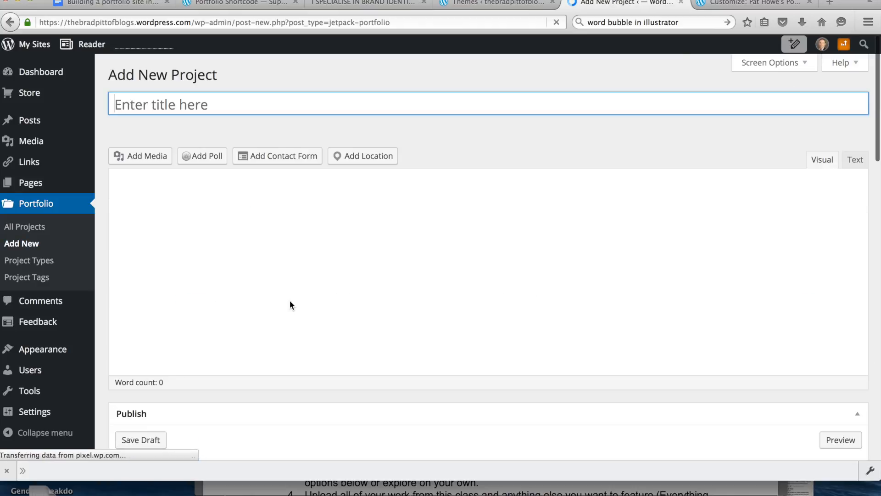
left_click(194, 106)
type("Dummy")
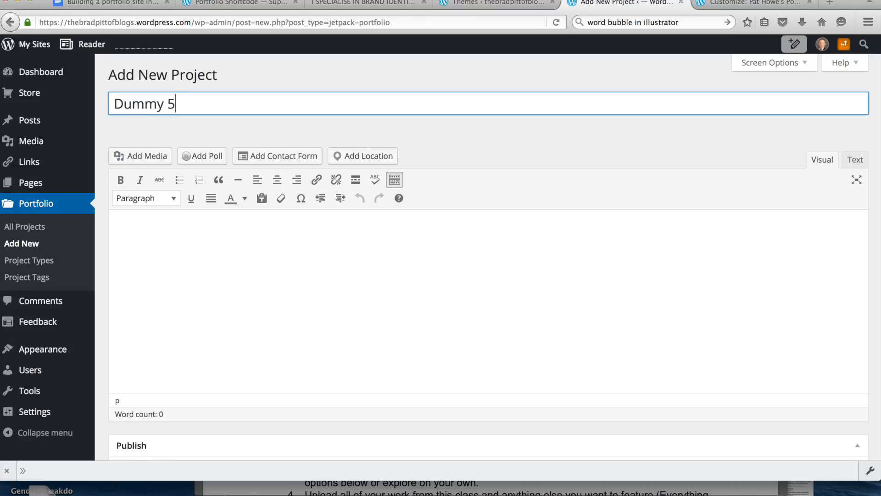
type(" Post")
left_click(173, 253)
type("Wordpress now has built-in features designed especially to create portfolio sites to feature visual work.  Unfortunately, even though the features are now built in, that doesn’t make them intuitive. I’m offering links to a number of help sites that explain the process. It would probably be best to explore these sites before moving forward.")
left_click(309, 287)
key("BackSpace")
Set 100years4.png from the media library as the project's featured image.
scroll(640, 348, "down", 7)
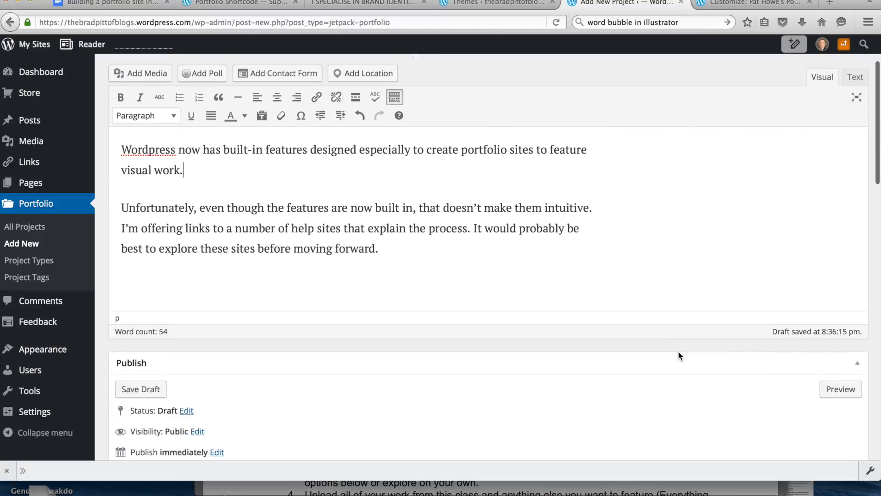
scroll(725, 324, "down", 4)
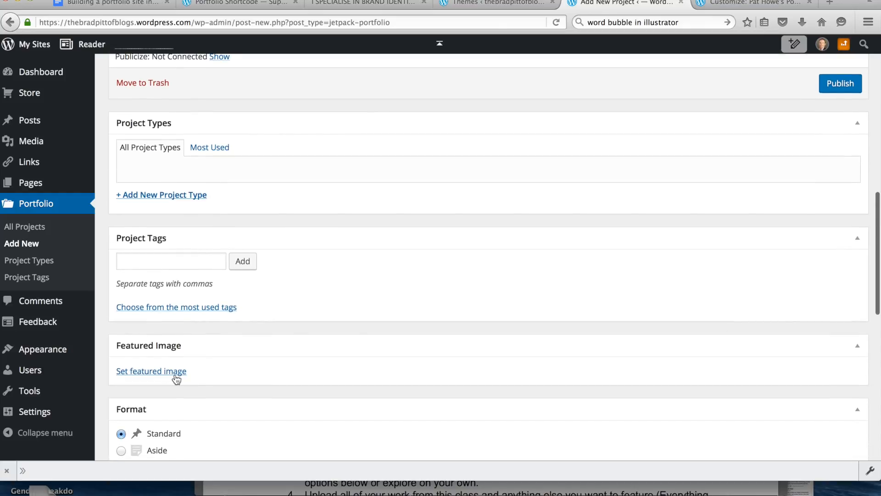
left_click(161, 372)
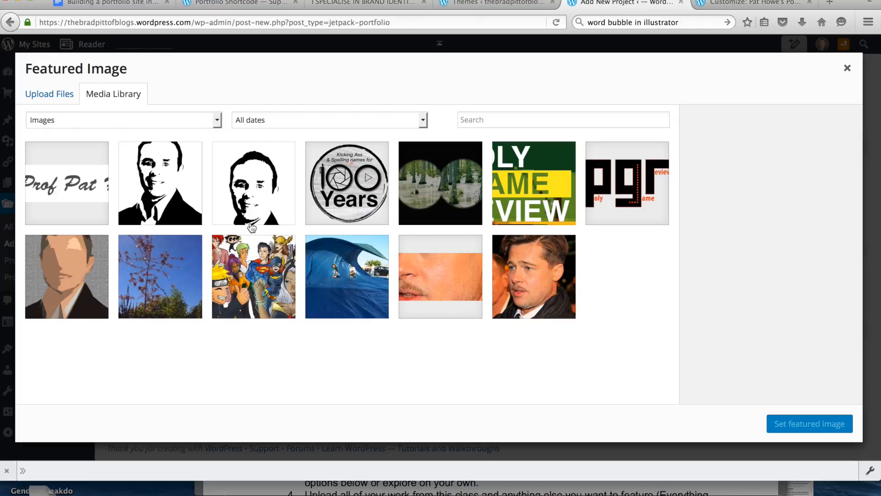
left_click(363, 194)
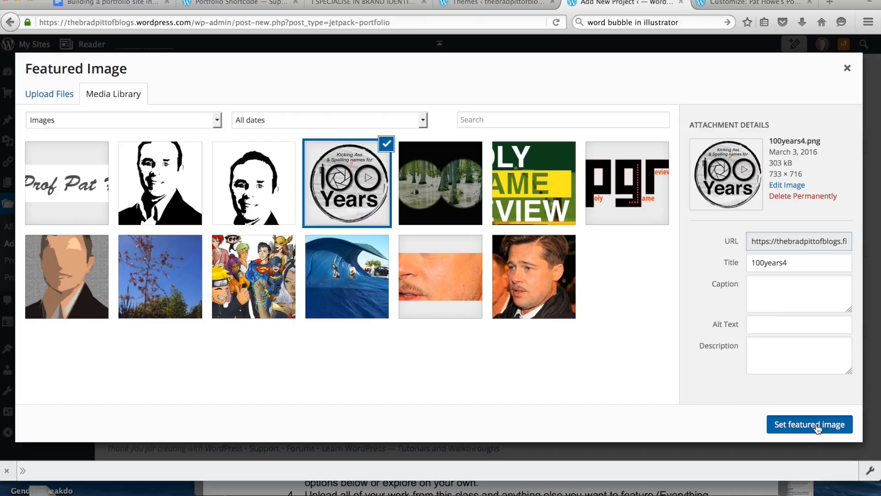
left_click(790, 425)
scroll(433, 273, "down", 5)
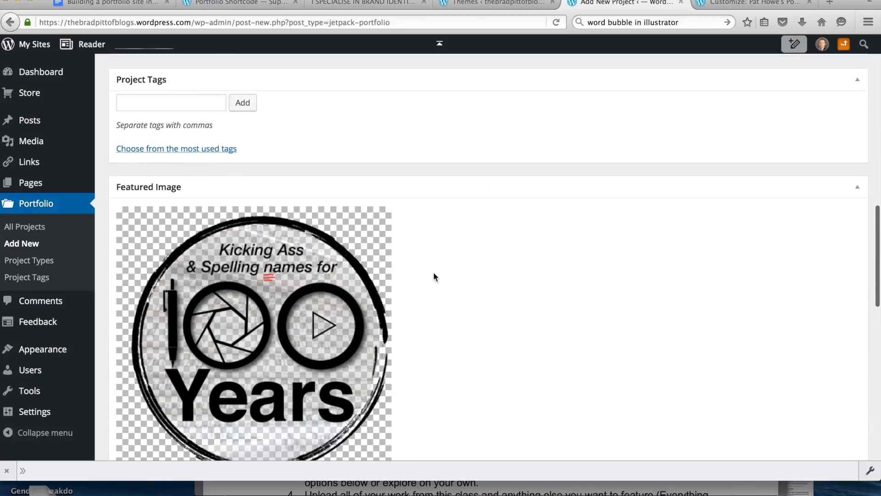
Turn off comments and likes for the project and publish it.
scroll(434, 272, "up", 10)
scroll(433, 273, "down", 15)
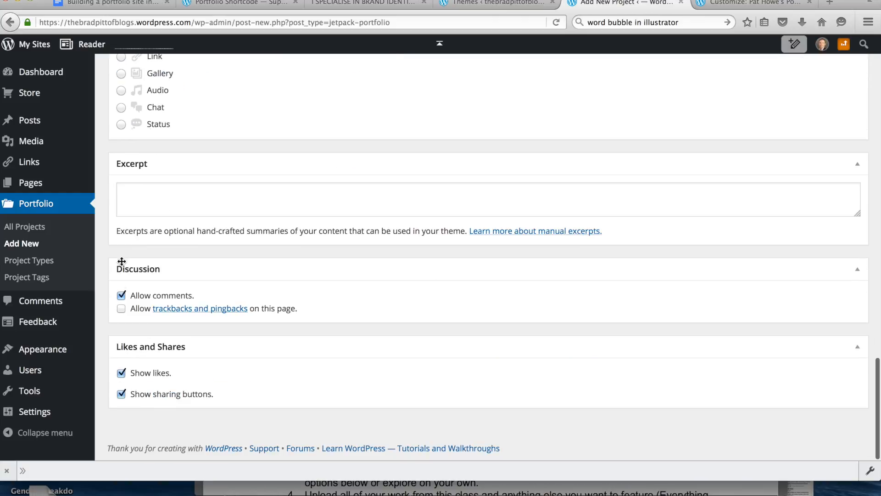
left_click(122, 296)
left_click(122, 375)
scroll(264, 367, "up", 10)
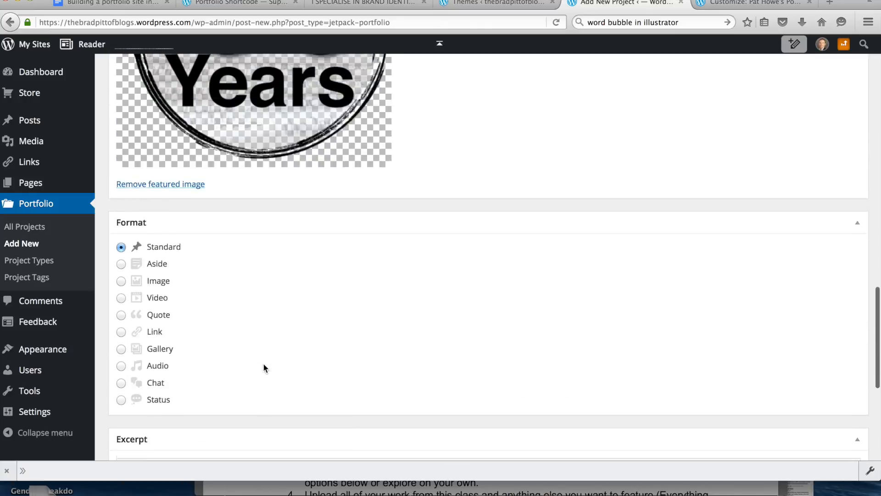
scroll(271, 363, "up", 8)
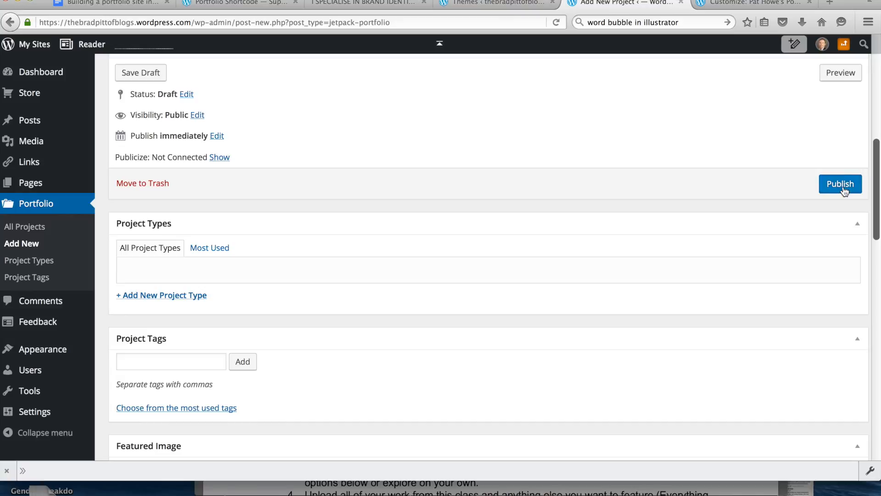
left_click(843, 186)
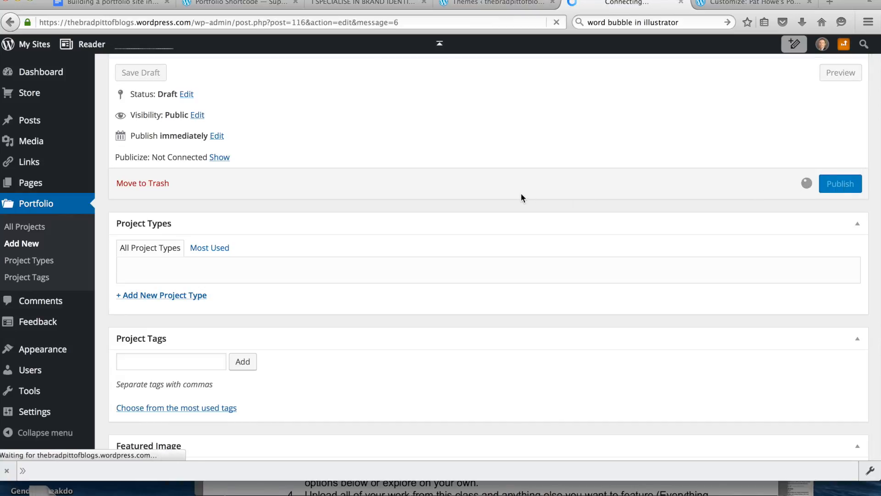
scroll(365, 148, "down", 3)
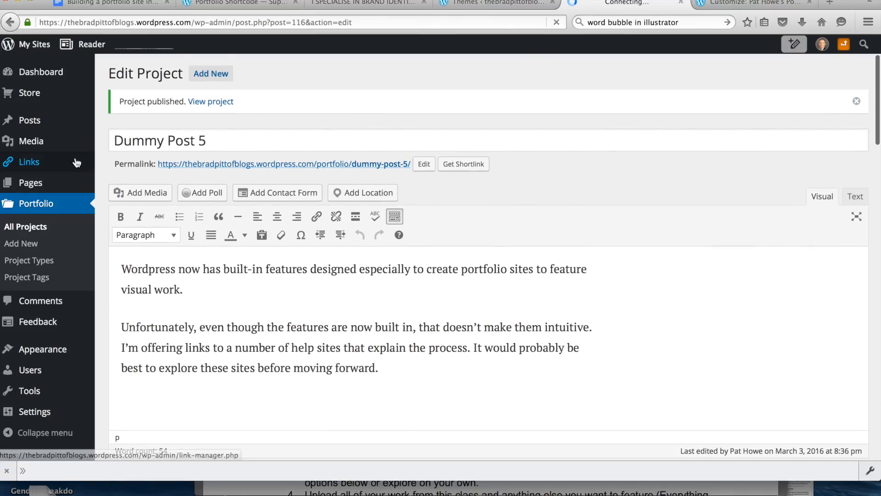
In the theme customizer, set the static front page to Welcome, then save and publish.
mouse_move(48, 375)
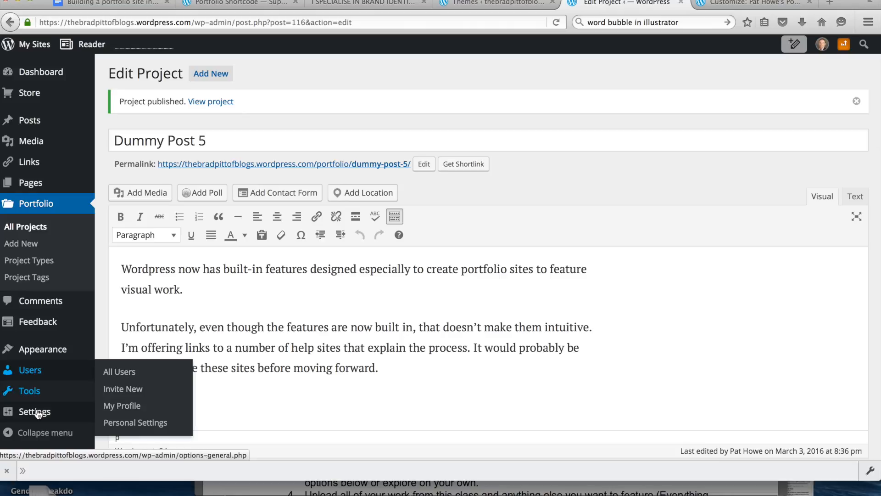
mouse_move(42, 357)
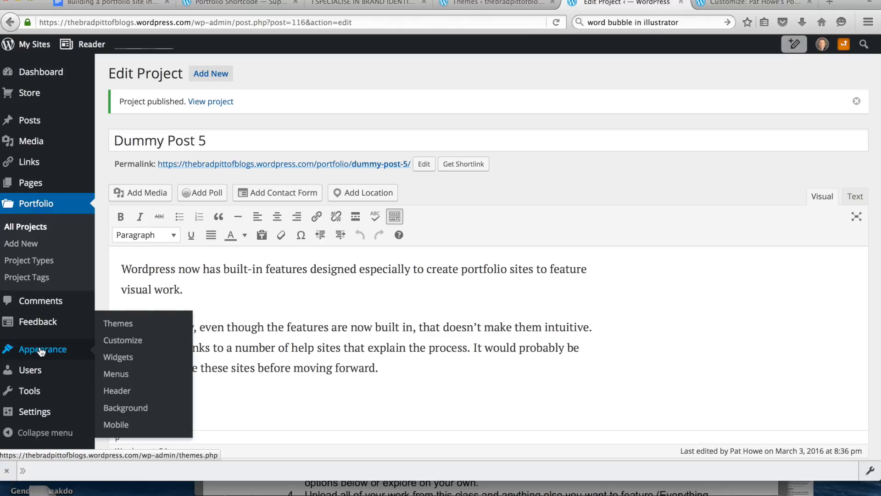
left_click(136, 339)
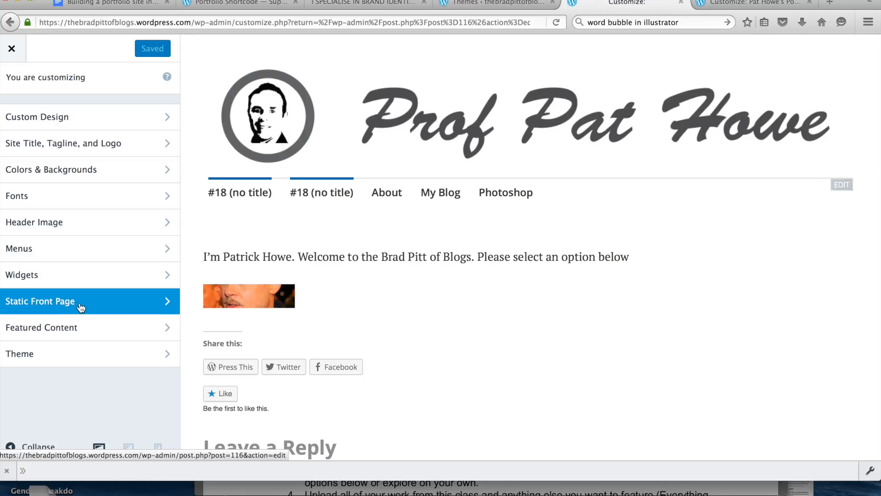
left_click(79, 305)
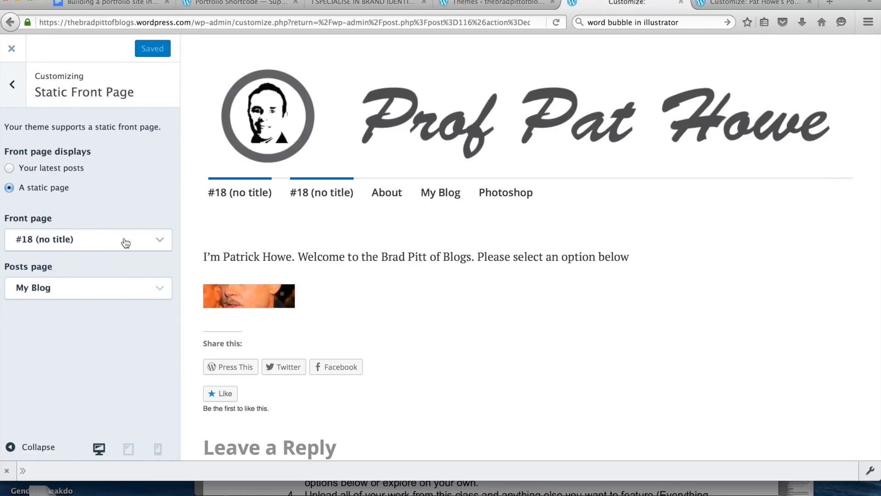
left_click(158, 242)
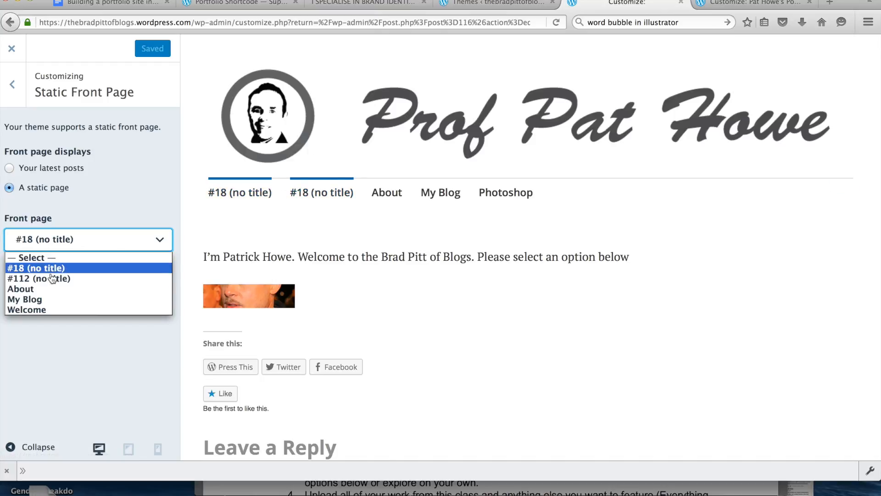
left_click(32, 312)
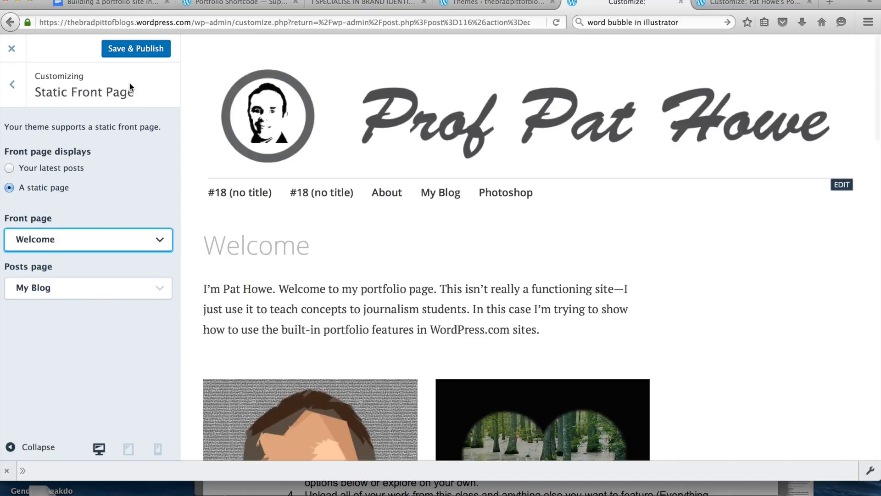
left_click(145, 53)
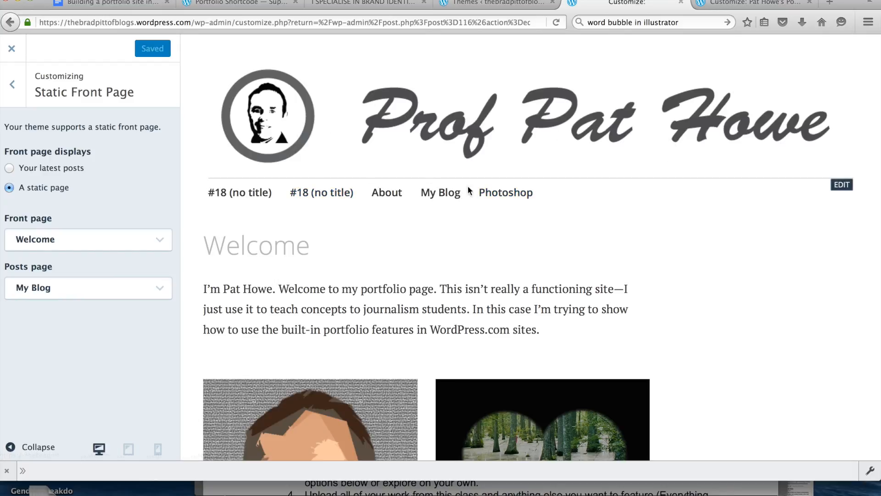
Examine the Welcome front page in the preview, including how the portfolio projects are laid out below the introduction.
scroll(313, 254, "down", 2)
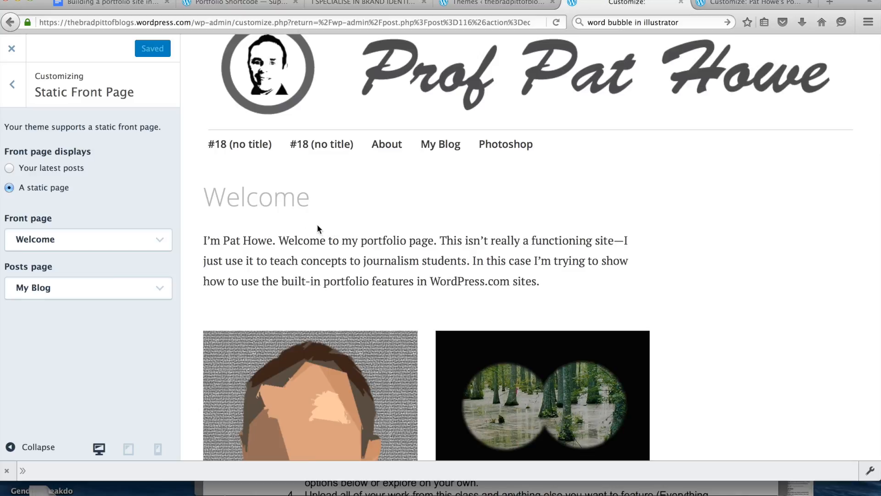
scroll(323, 228, "down", 5)
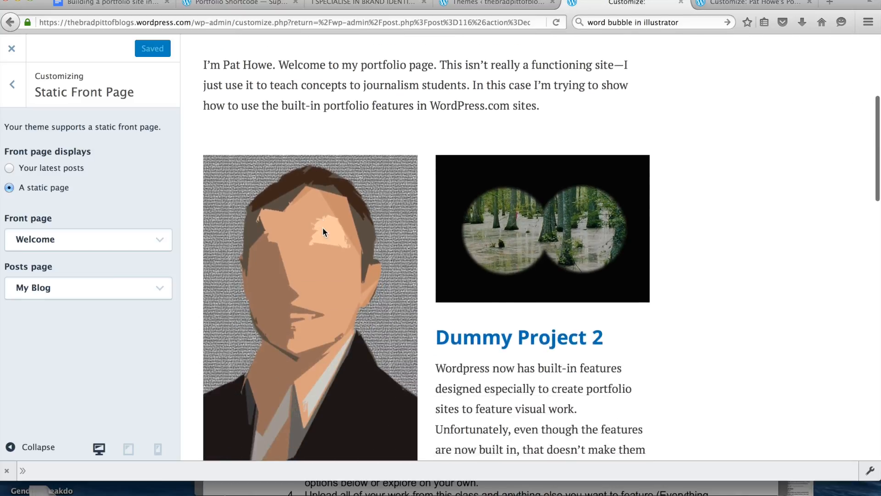
scroll(324, 233, "down", 7)
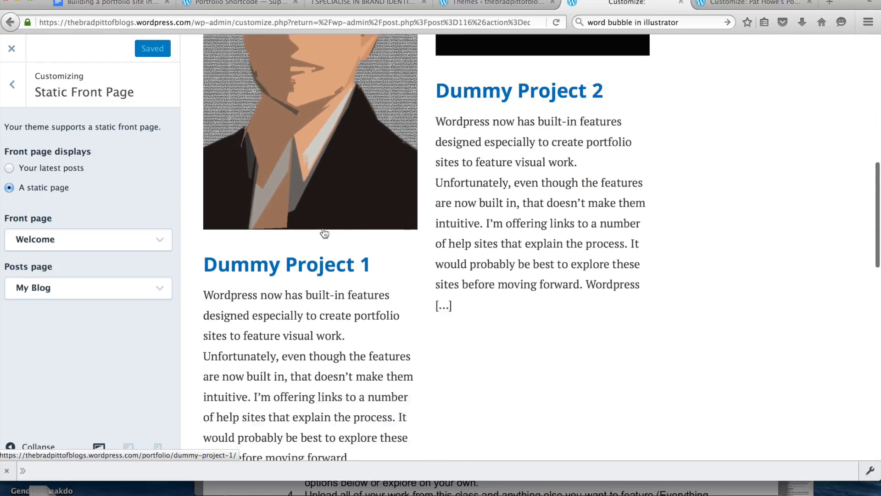
scroll(323, 228, "down", 14)
scroll(323, 227, "up", 15)
scroll(323, 227, "up", 12)
scroll(323, 227, "down", 1)
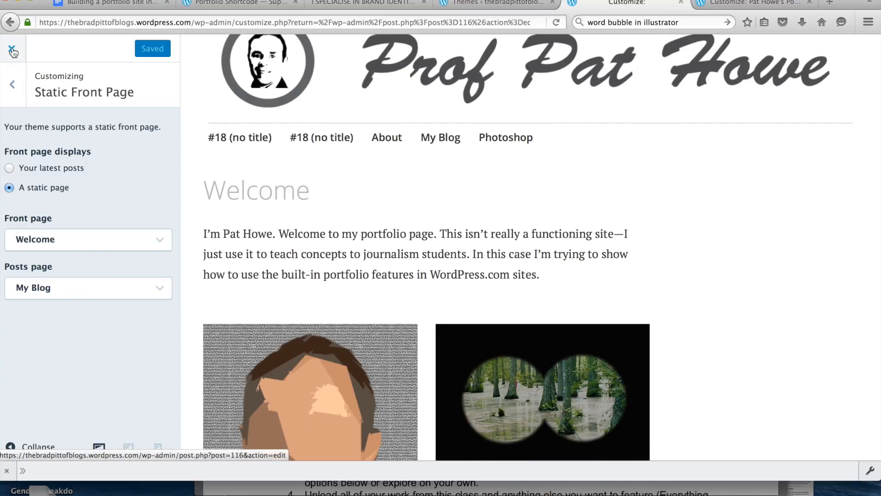
scroll(240, 149, "up", 1)
Leave the customizer and open the Welcome page in the page editor to view its [portfolio] shortcode.
left_click(12, 49)
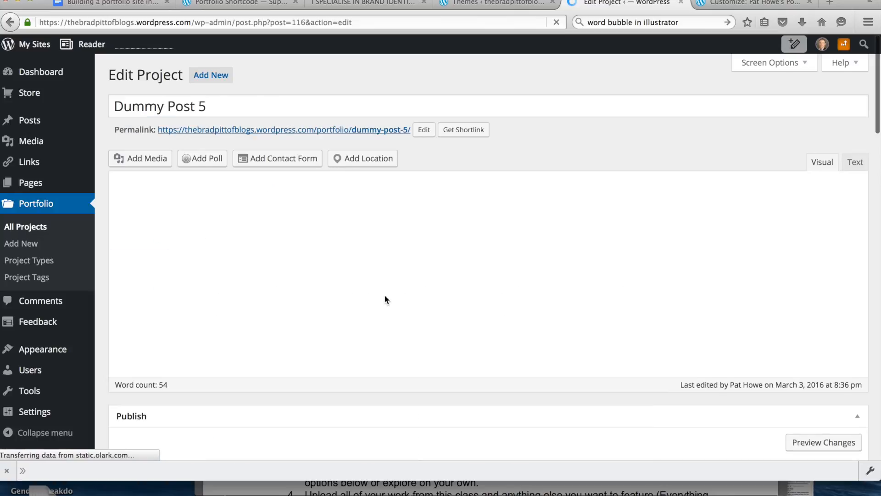
left_click(28, 182)
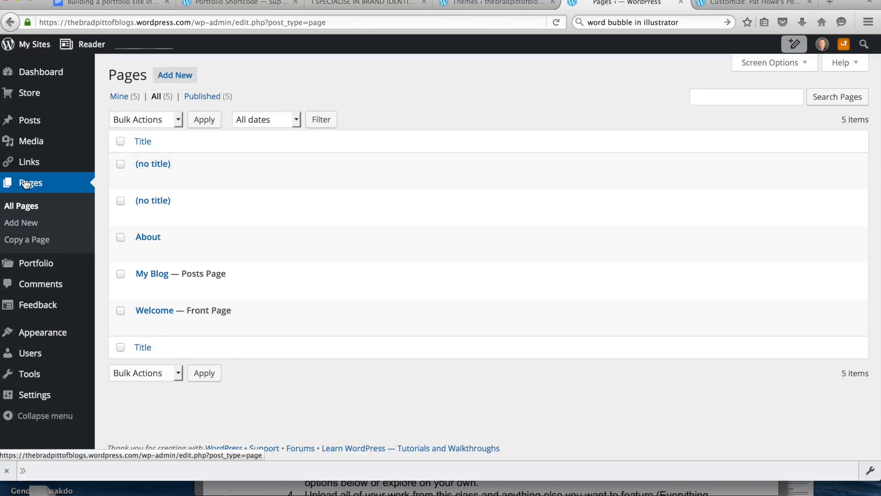
left_click(142, 326)
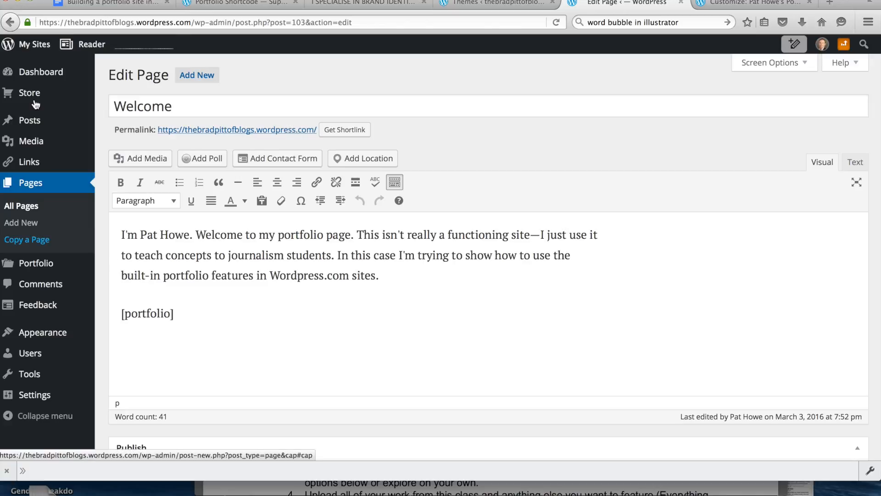
Open the live site and examine how the portfolio projects are arranged on the Welcome page.
mouse_move(29, 46)
left_click(35, 114)
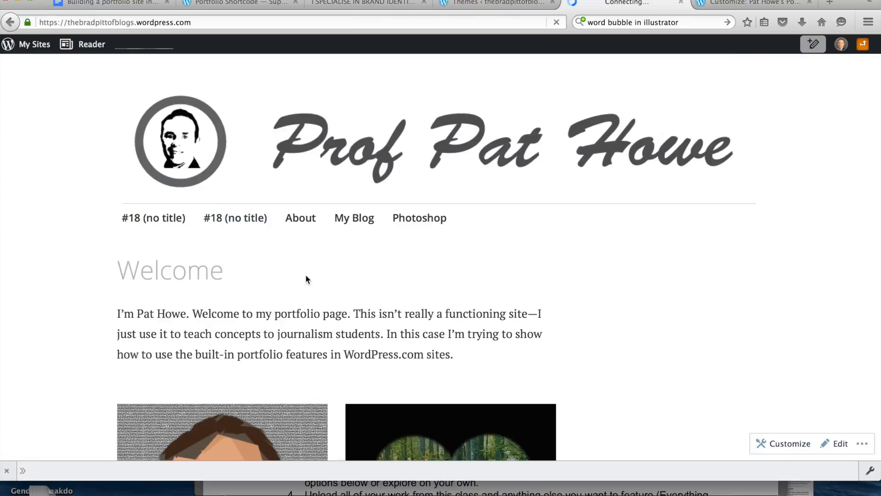
scroll(307, 278, "down", 3)
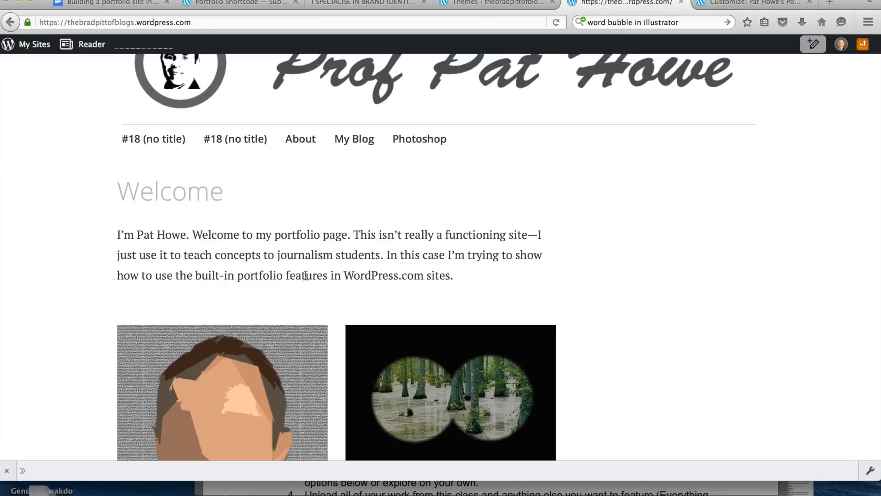
scroll(267, 256, "down", 10)
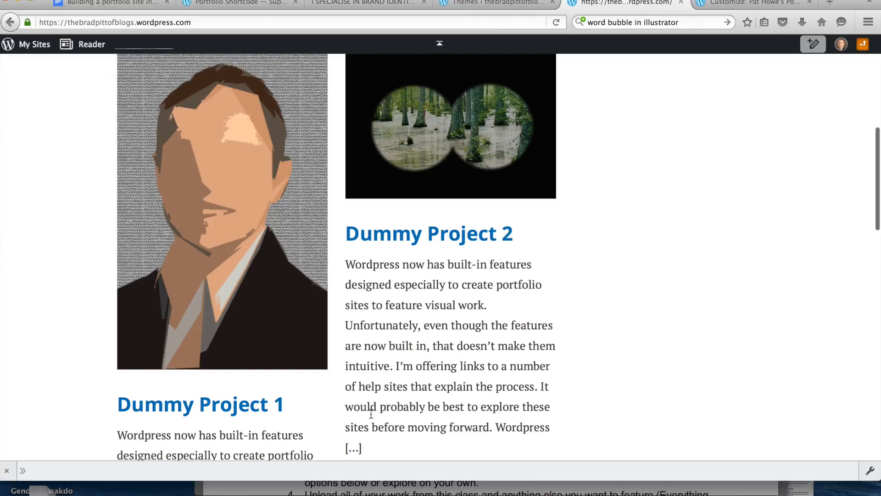
scroll(396, 358, "down", 4)
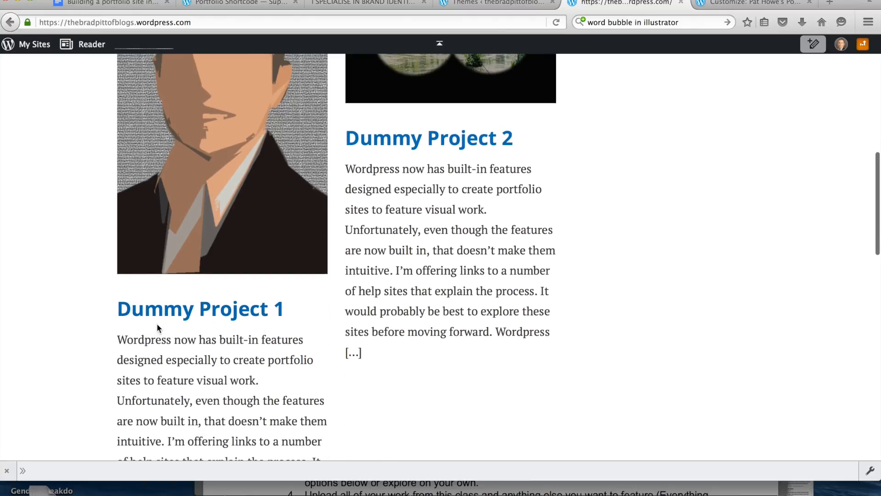
scroll(157, 327, "down", 12)
scroll(158, 335, "down", 11)
scroll(158, 331, "up", 20)
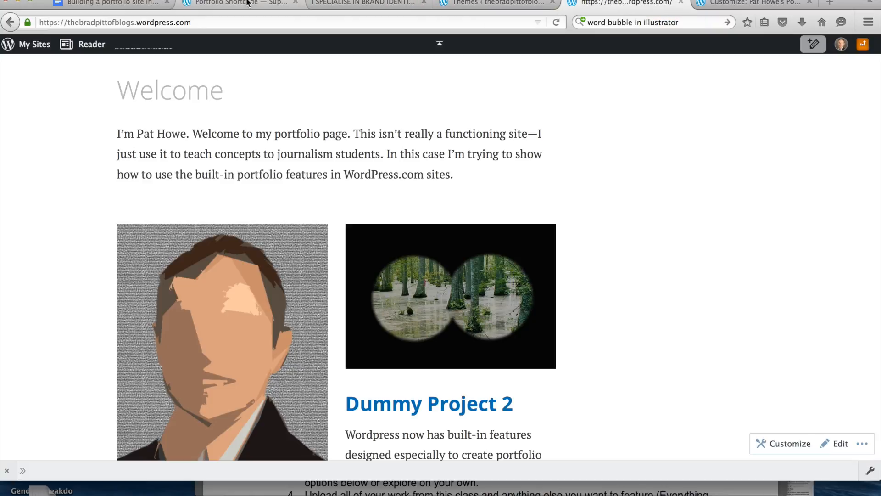
Look back through the portfolio instructions document and open the Portfolio Shortcode support page at its list of attributes.
left_click(141, 4)
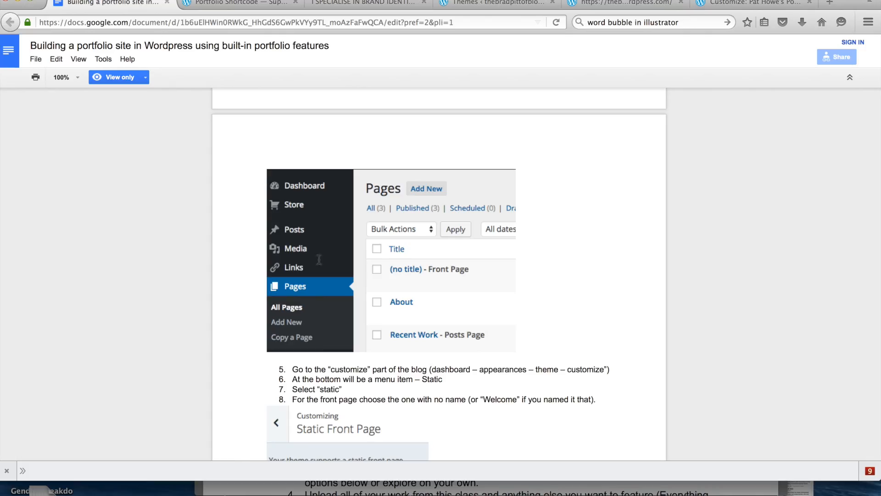
scroll(243, 215, "up", 3)
scroll(243, 215, "up", 20)
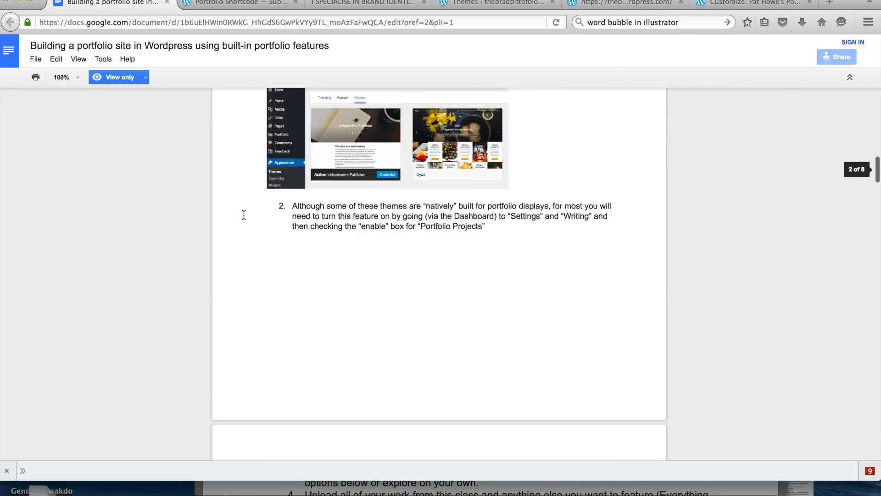
scroll(244, 214, "up", 6)
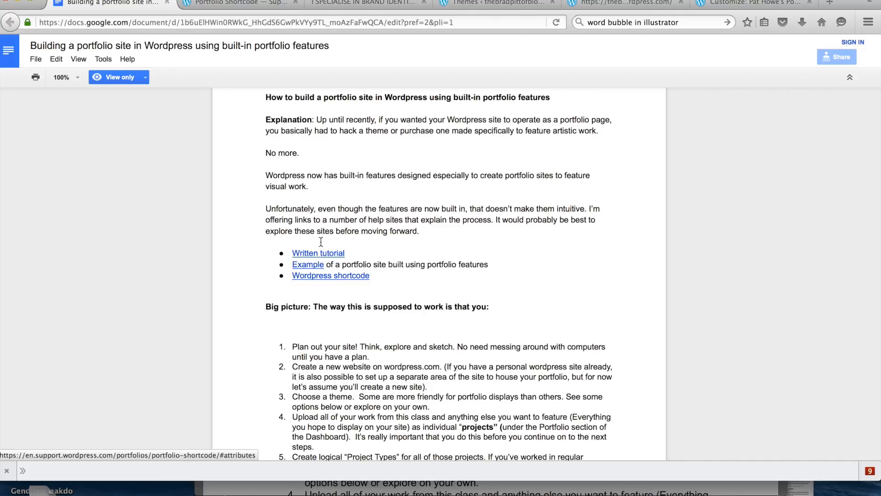
left_click(254, 4)
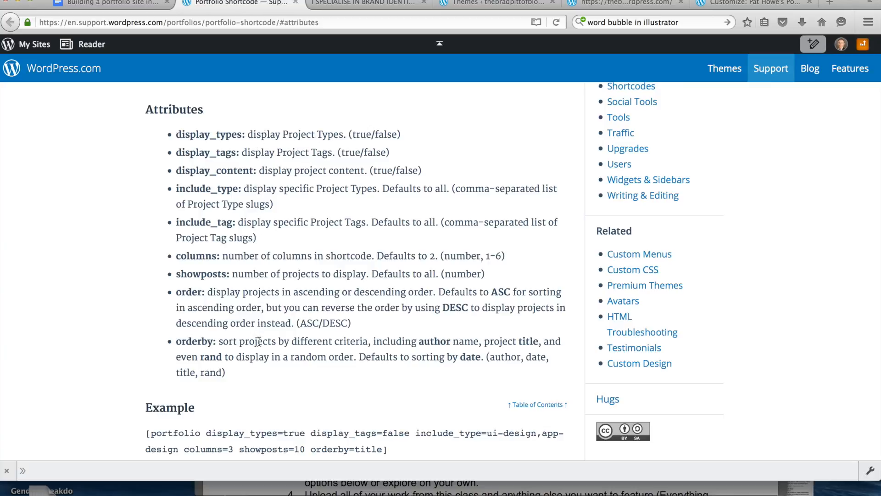
Copy the complete example shortcode, from [portfolio display_types=true through orderby=title], from the Portfolio Shortcode support page.
scroll(260, 340, "down", 1)
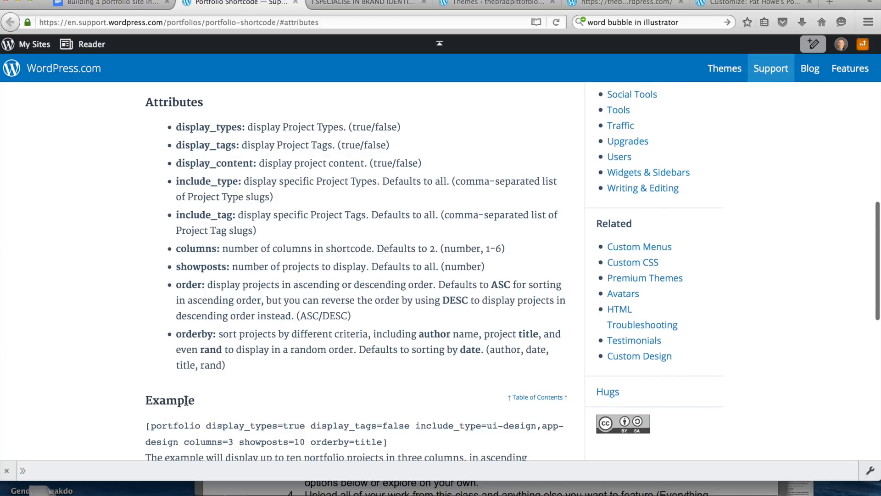
left_click_drag(147, 425, 397, 439)
key("super+c")
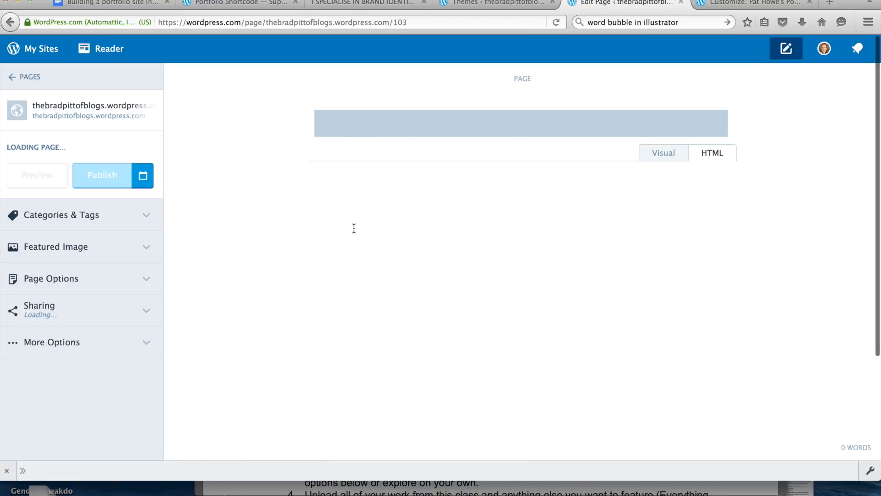
Replace the [portfolio] shortcode below the introduction on the Welcome page with the copied example shortcode.
right_click(369, 271)
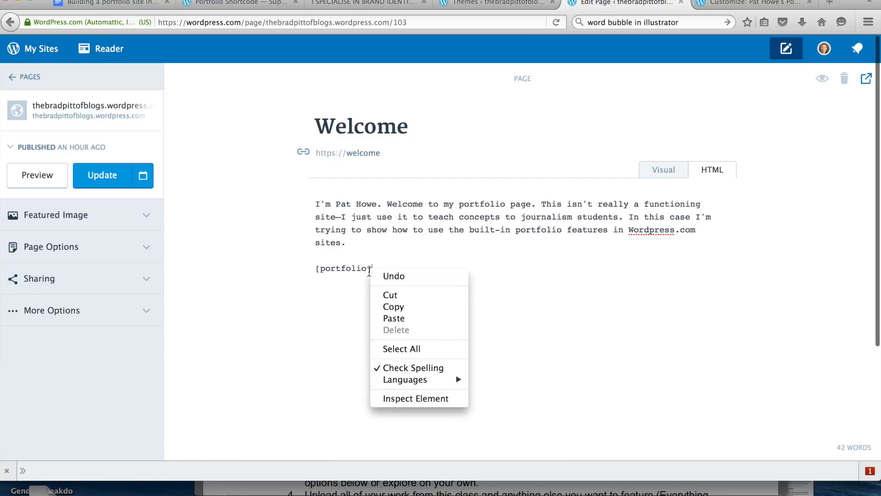
left_click(385, 266)
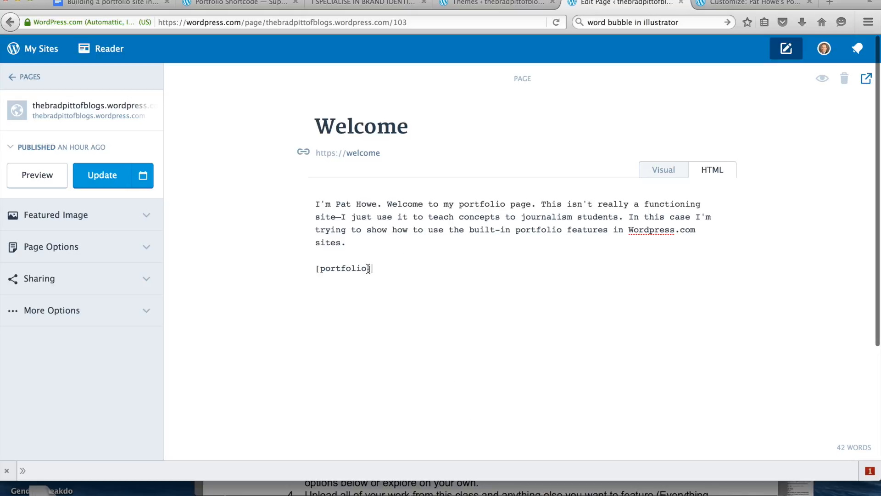
key("Left")
key("BackSpace")
key("BackSpace")
key("BackSpace")
key("BackSpace")
key("BackSpace")
key("BackSpace")
key("BackSpace")
key("BackSpace")
key("BackSpace")
key("BackSpace")
key("Delete")
key("super+v")
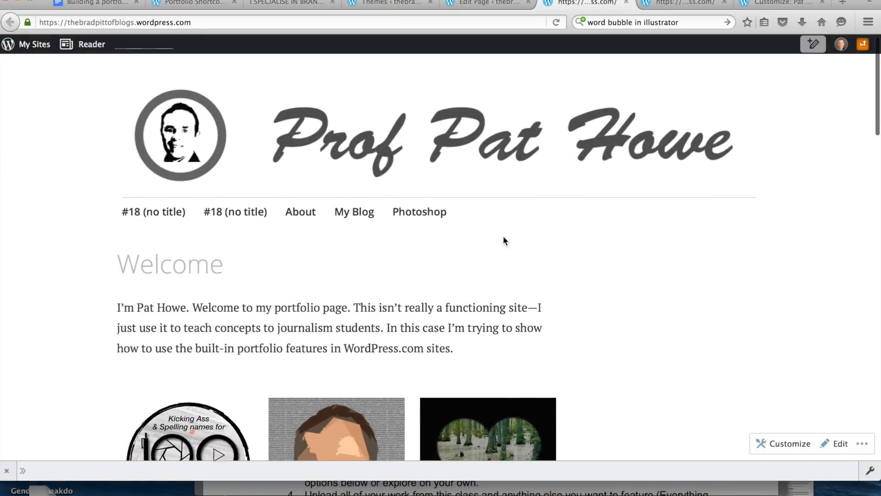
Examine the live Welcome page, checking how the projects' images, titles and text are arranged in columns.
scroll(503, 236, "down", 5)
left_click(503, 237)
scroll(503, 236, "down", 4)
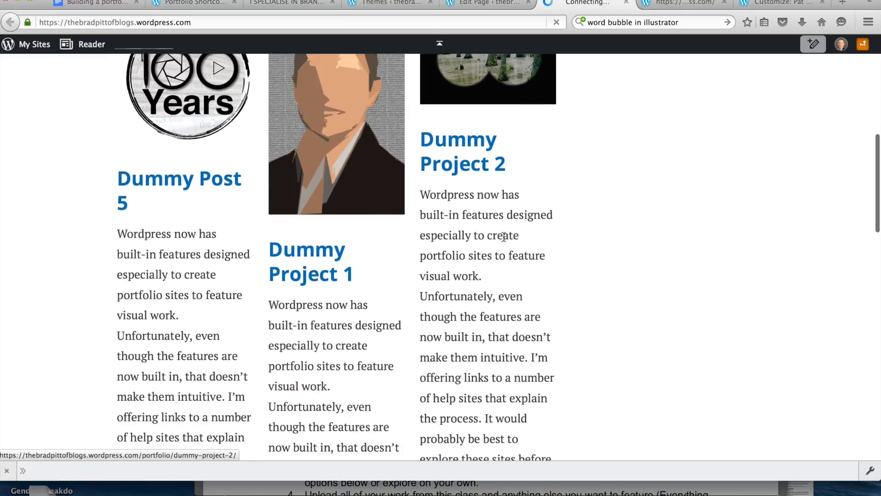
scroll(504, 236, "up", 10)
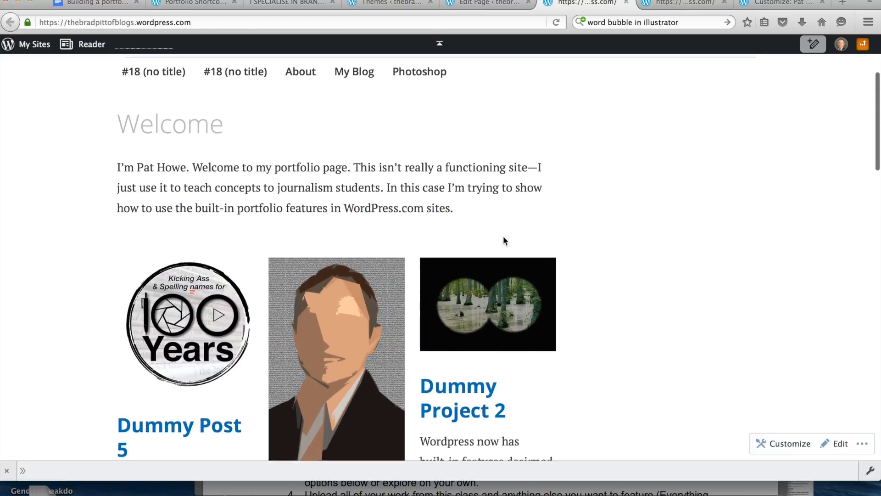
scroll(503, 235, "down", 5)
scroll(459, 184, "down", 5)
scroll(513, 284, "up", 10)
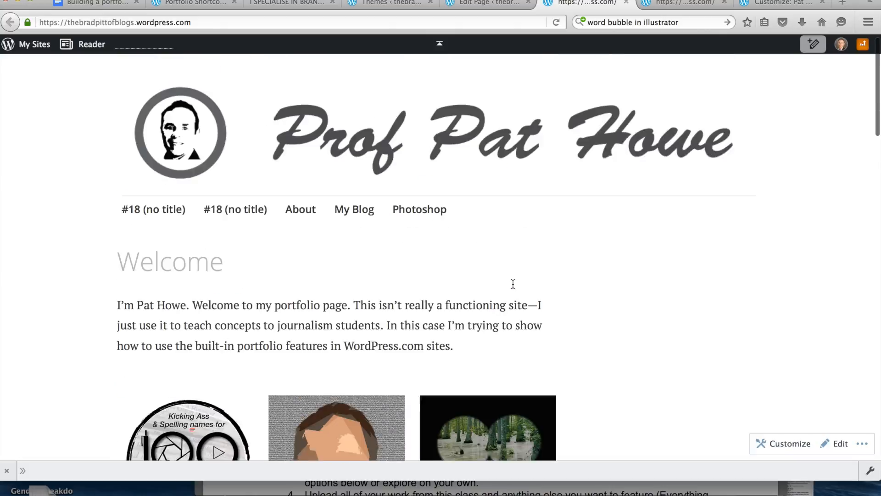
Add display_content=false after columns=3 in the Welcome page's portfolio shortcode and update the page.
left_click(506, 6)
left_click(423, 269)
type("display")
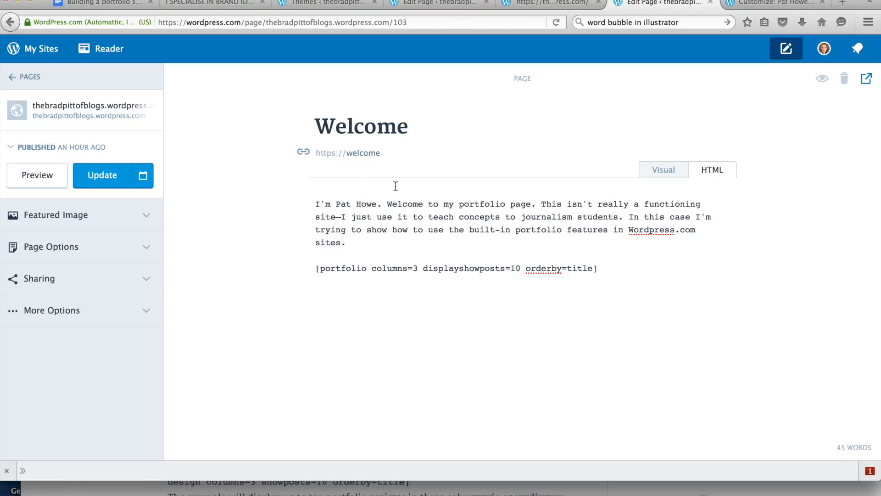
type("_content=")
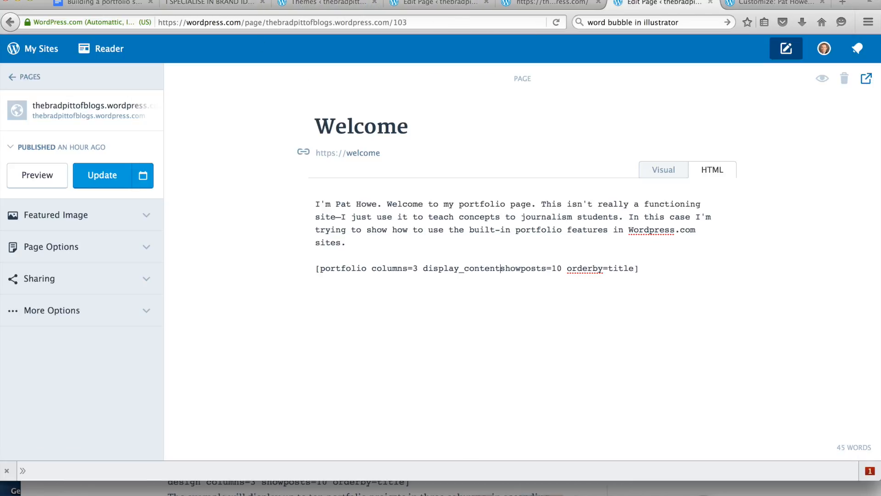
type("false")
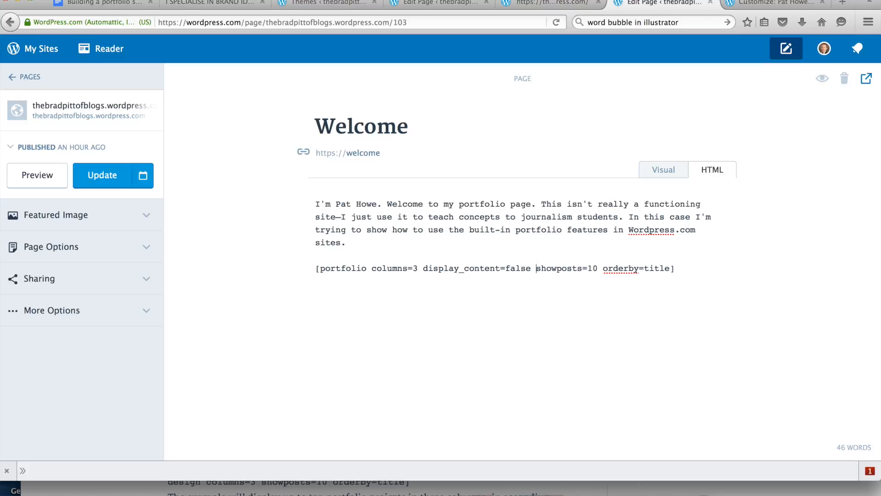
left_click(98, 180)
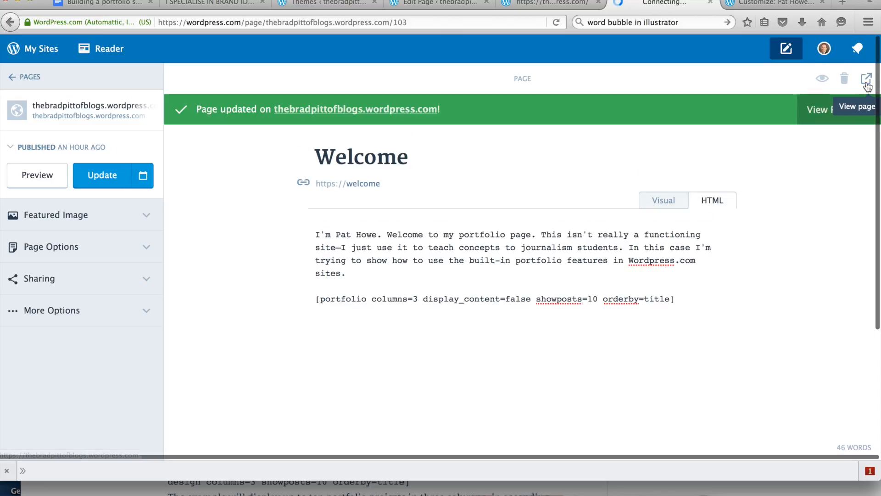
View the updated Welcome page on the live site and examine how the portfolio projects are displayed.
left_click(857, 115)
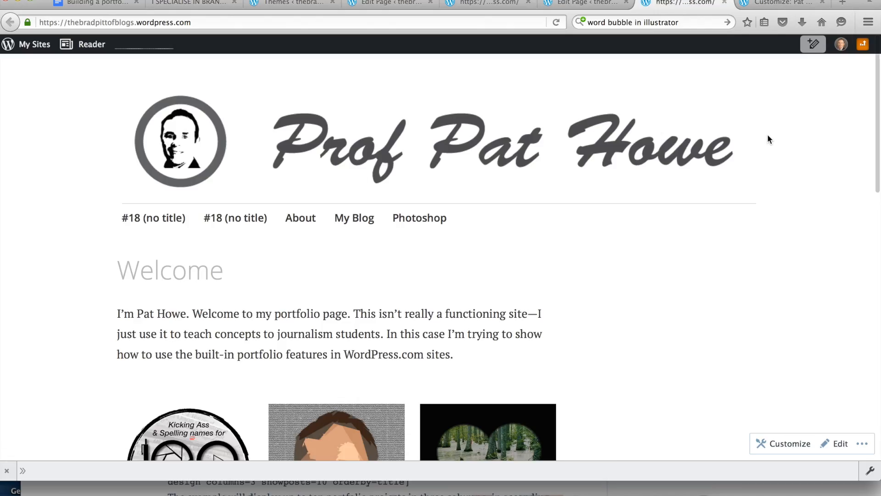
scroll(683, 251, "down", 8)
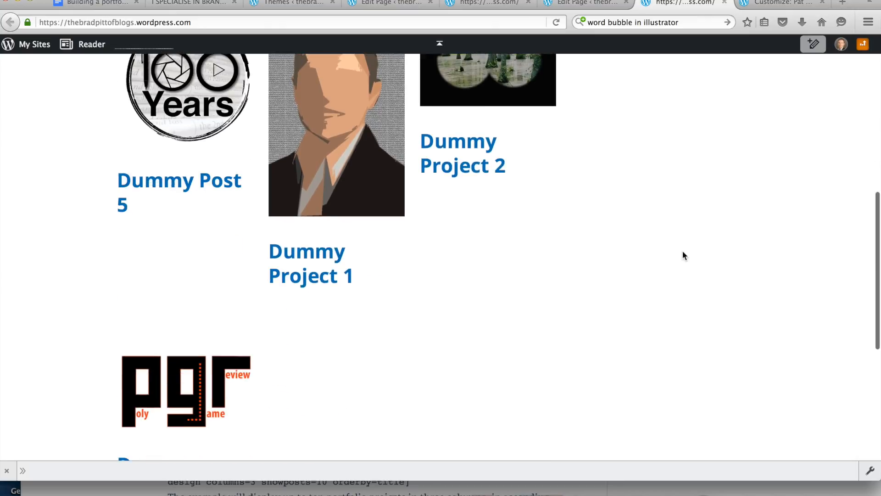
scroll(683, 251, "up", 2)
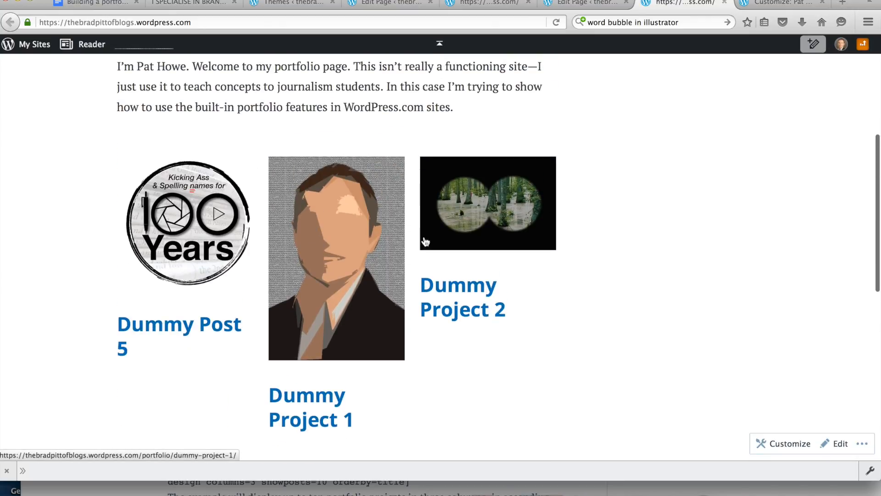
scroll(329, 266, "down", 3)
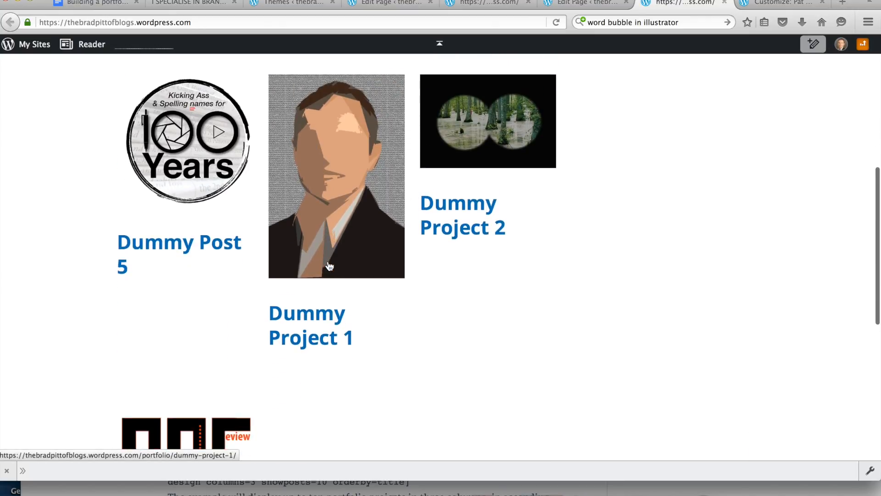
scroll(294, 369, "down", 2)
scroll(307, 379, "down", 5)
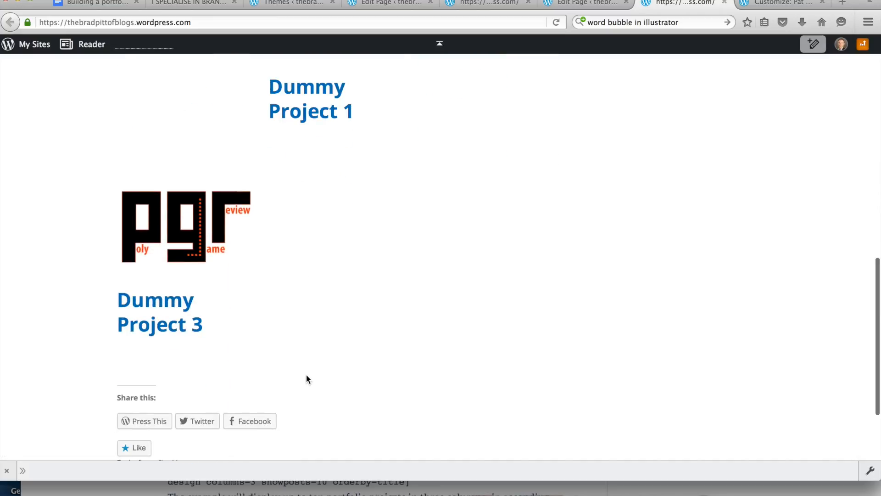
scroll(313, 290, "up", 5)
scroll(312, 289, "up", 10)
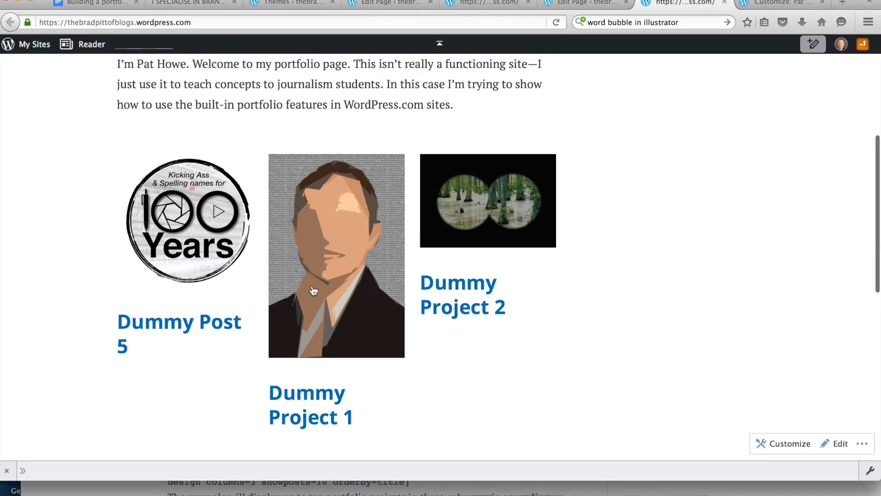
scroll(312, 290, "down", 3)
scroll(312, 290, "up", 3)
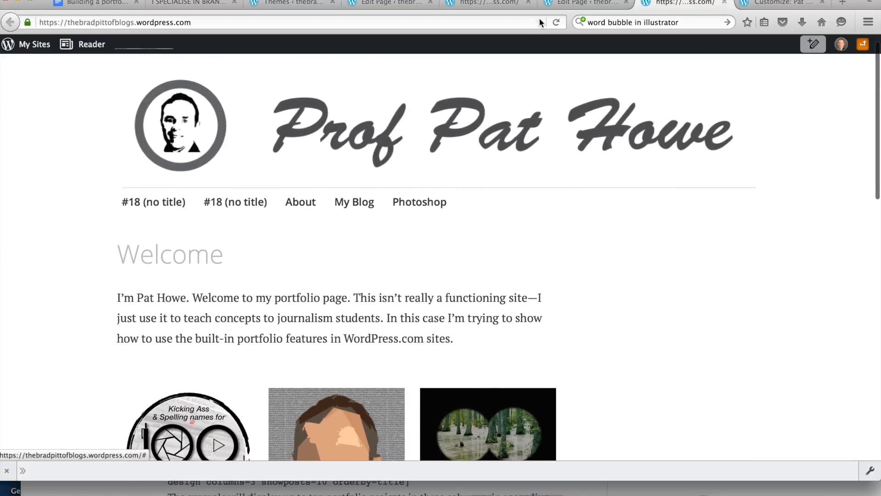
Close the leftover customizer page, return to the Welcome page editor and open the site's WP Admin dashboard from there.
left_click(762, 4)
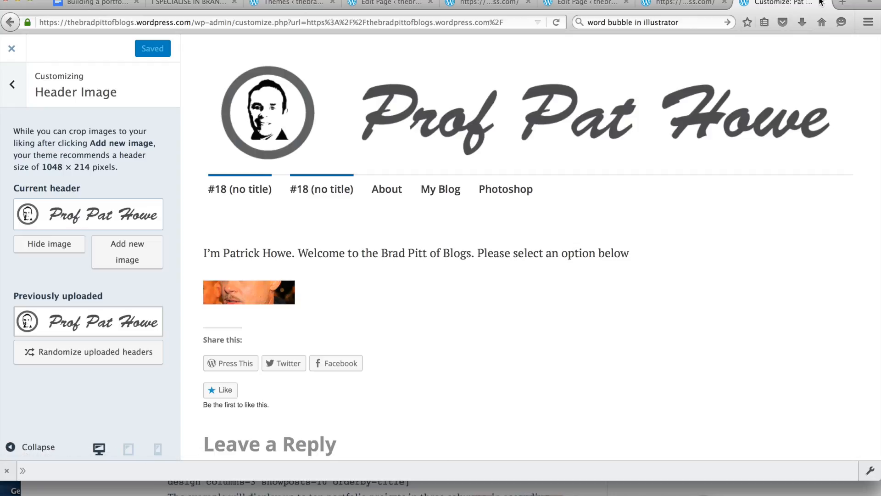
left_click(821, 3)
left_click(664, 4)
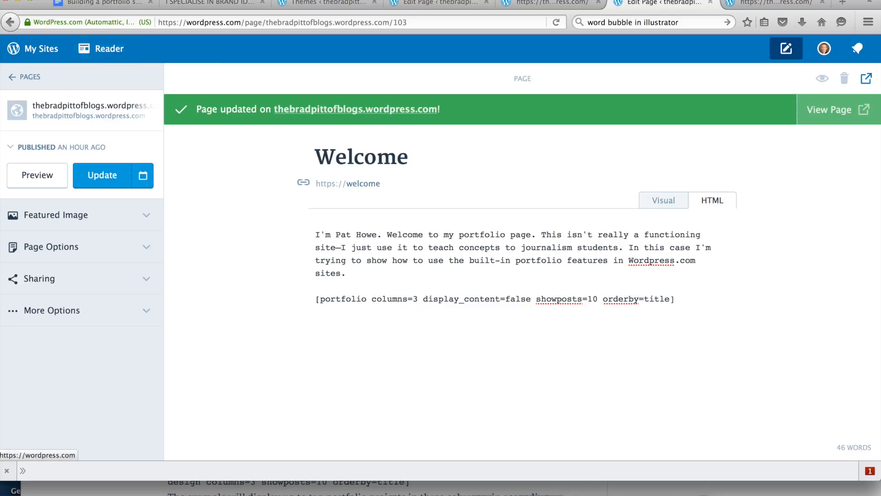
left_click(33, 59)
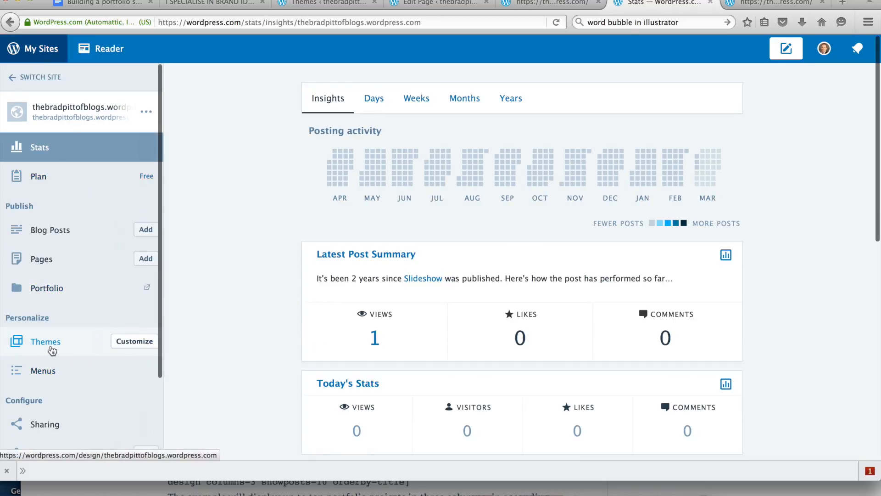
scroll(54, 443, "down", 5)
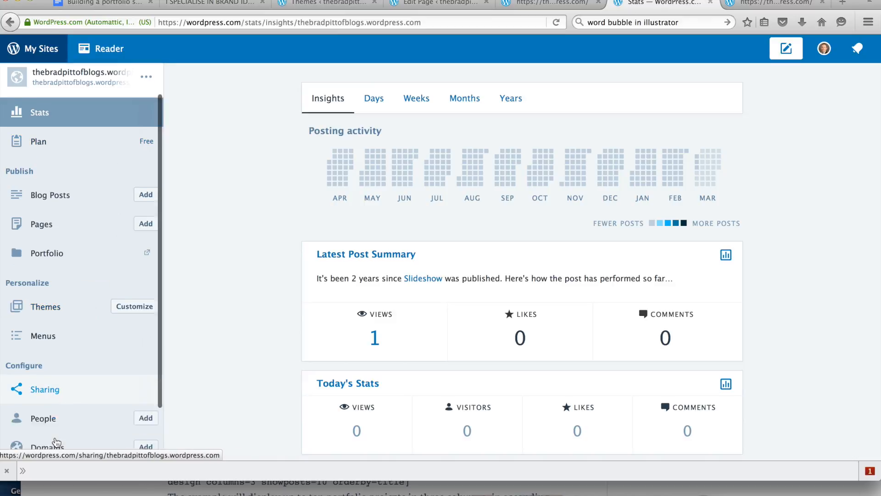
left_click(48, 446)
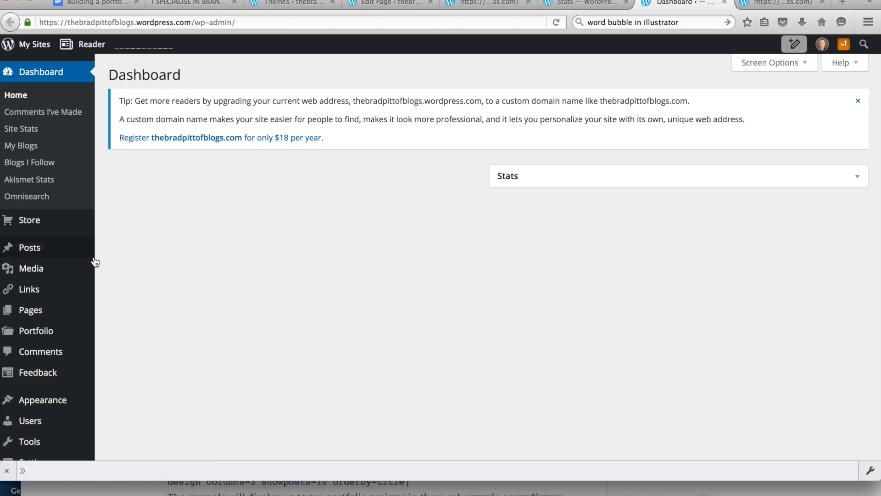
Open the list of all portfolio projects and start editing the Dummy Post 5 project.
mouse_move(95, 262)
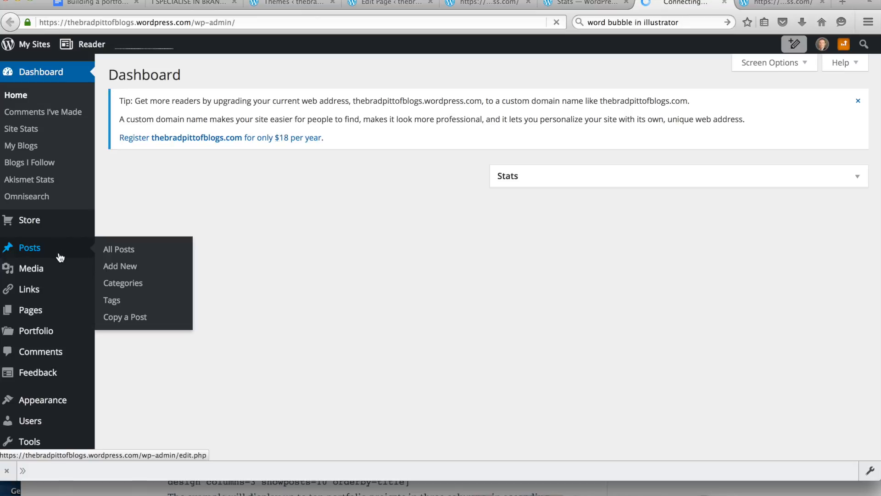
mouse_move(37, 331)
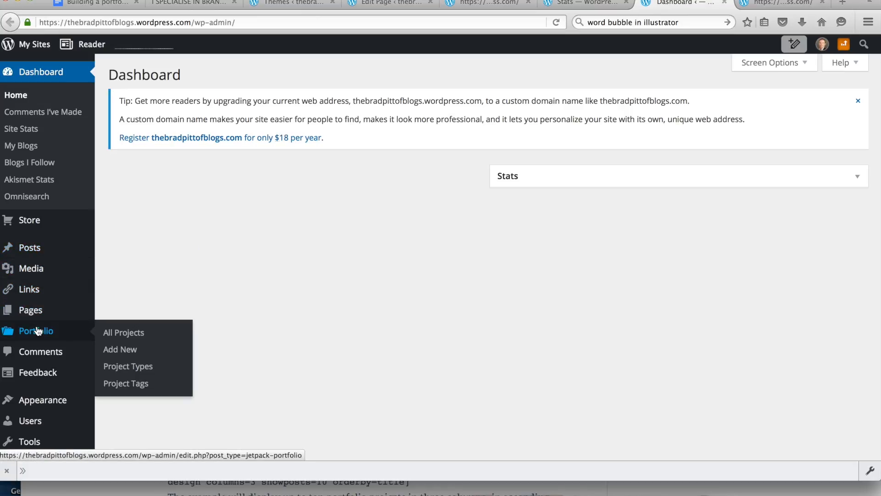
left_click(120, 350)
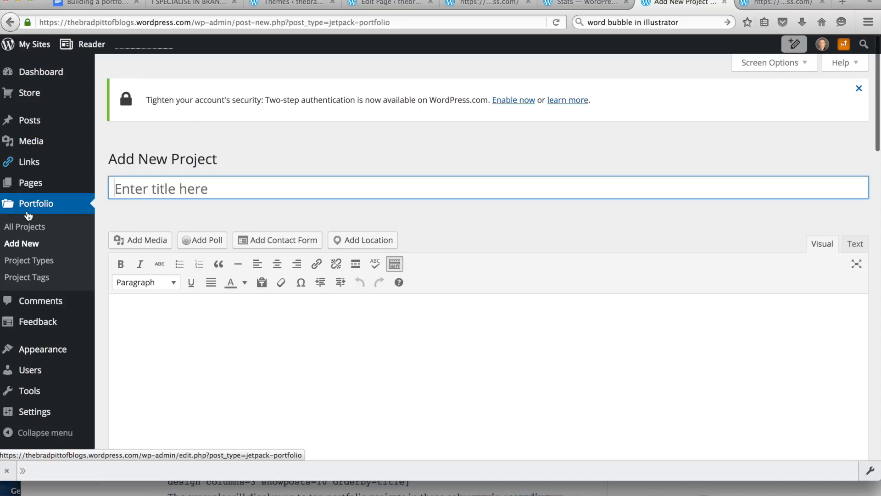
left_click(31, 227)
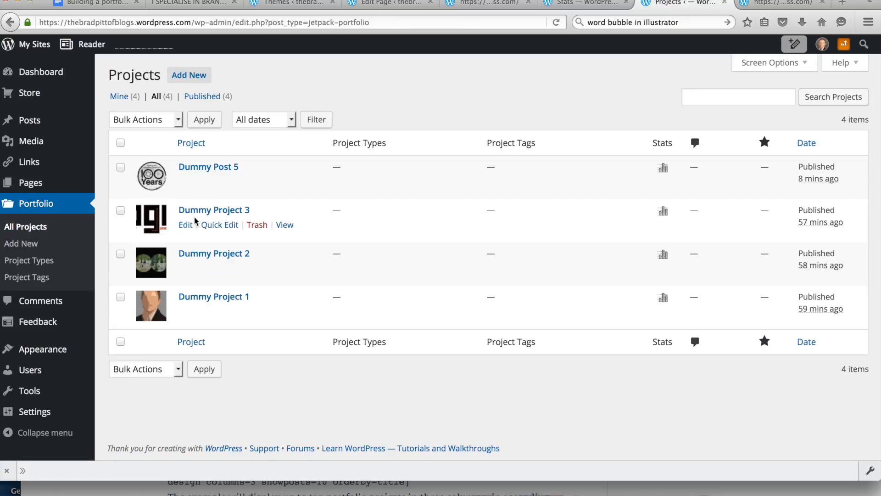
left_click(192, 183)
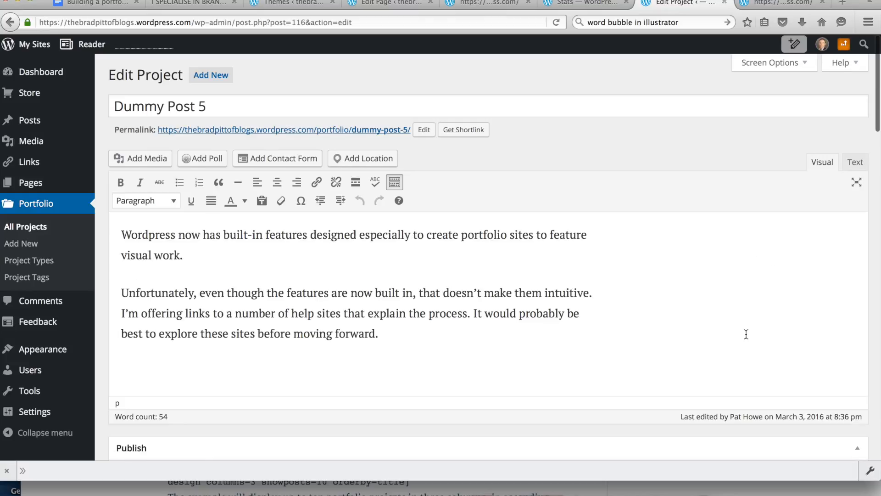
Add a new project type named Design to the Dummy Post 5 project.
scroll(746, 335, "down", 10)
scroll(746, 337, "down", 2)
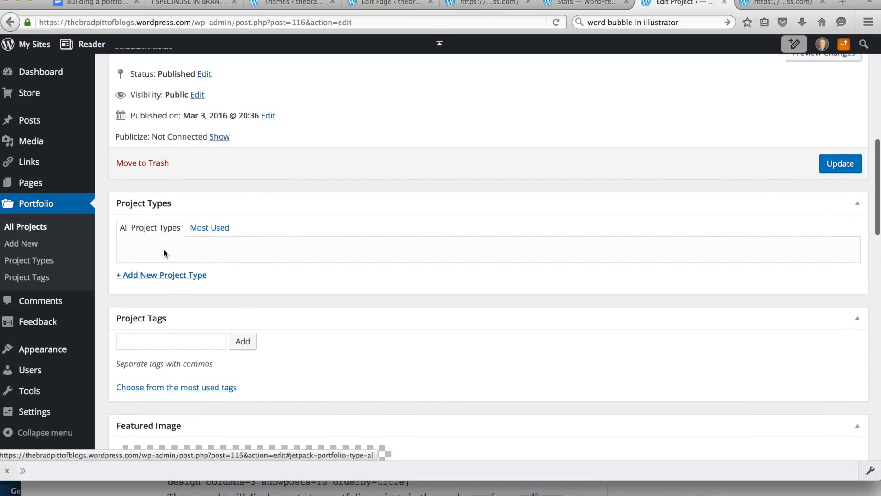
left_click(161, 276)
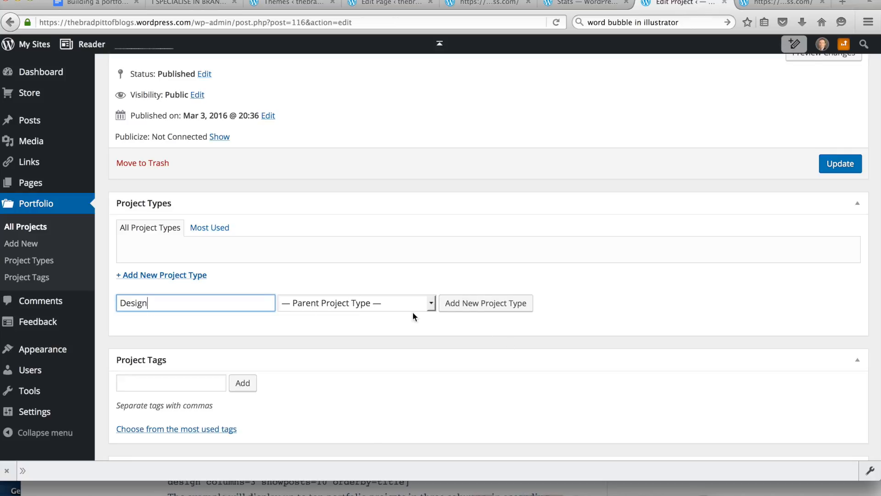
left_click(473, 308)
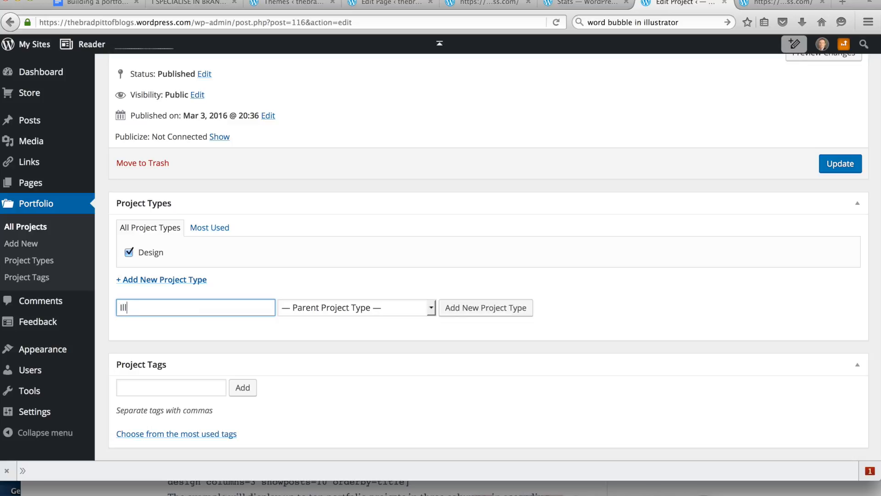
Add a project type named Illustrator with Design as its parent project type.
left_click(432, 311)
left_click(408, 338)
left_click(478, 309)
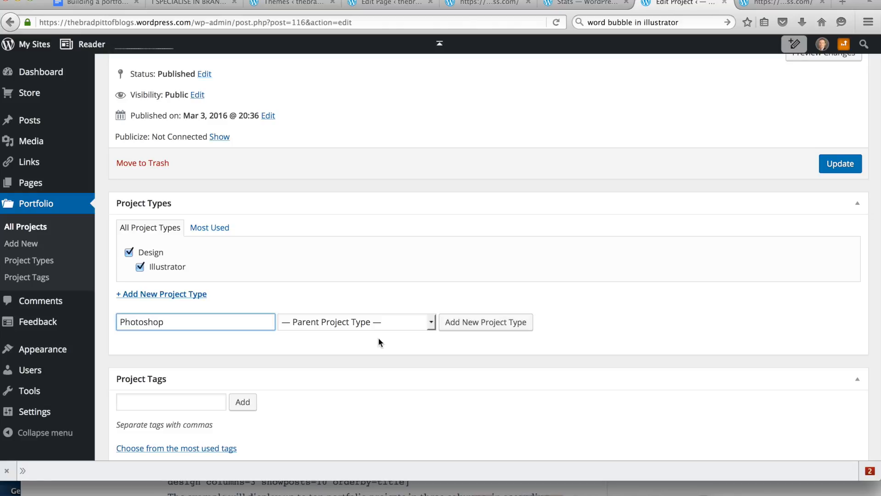
Add a project type named Photoshop with Design as its parent project type.
left_click(421, 324)
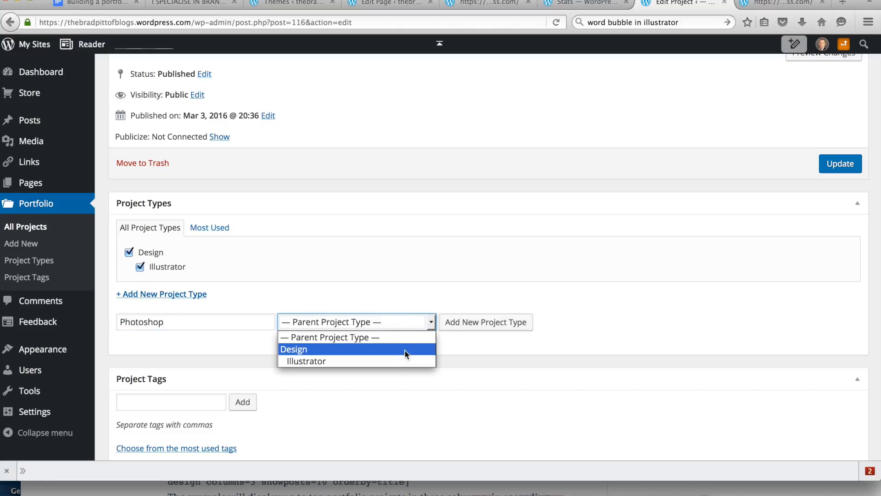
left_click(407, 351)
left_click(488, 323)
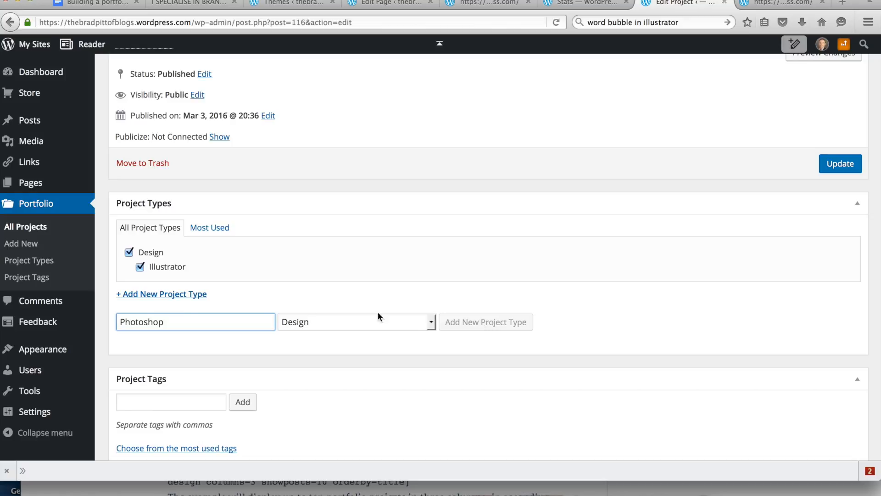
Unassign Photoshop from the project, add a project type named InDesign with Design as its parent, and save the update.
left_click(140, 282)
left_click(194, 340)
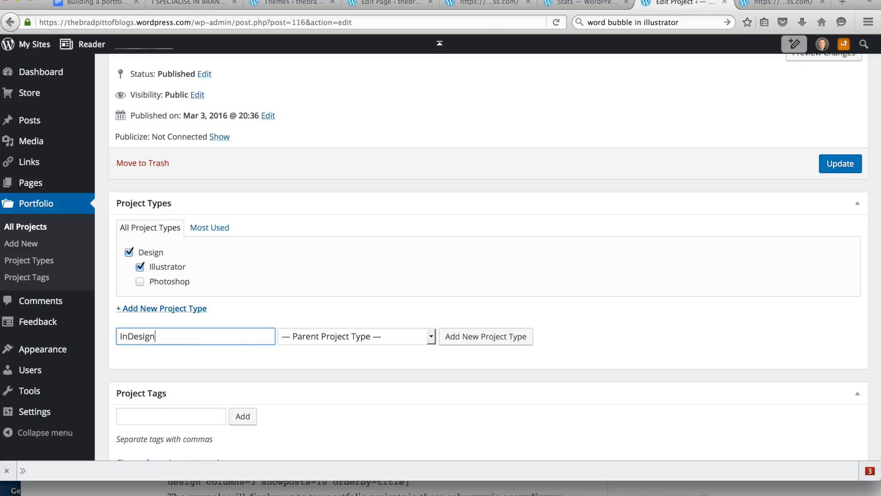
left_click(430, 342)
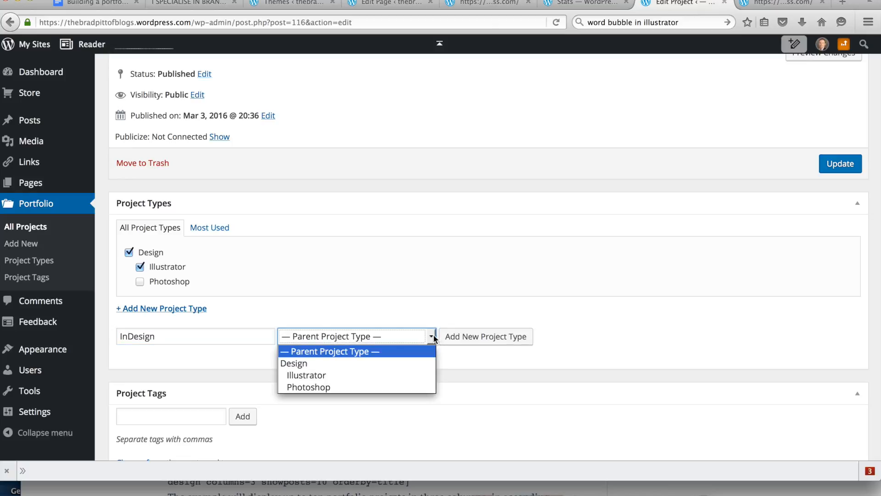
left_click(399, 362)
left_click(466, 336)
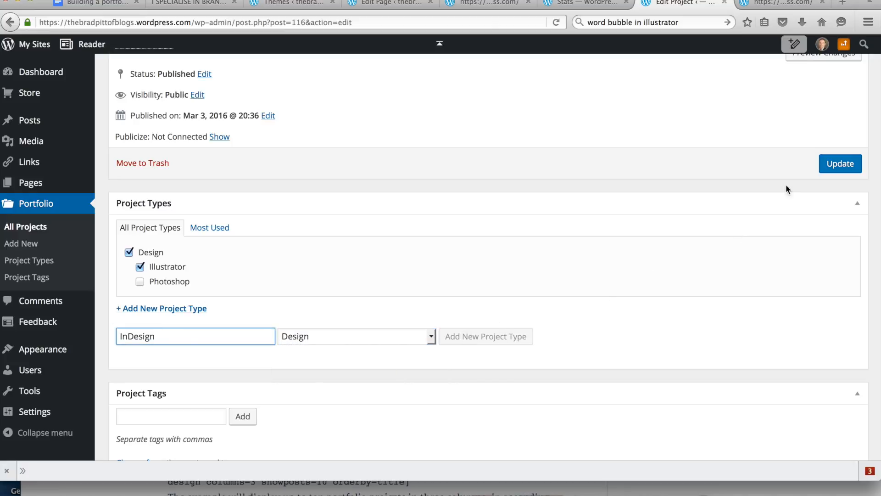
left_click(840, 163)
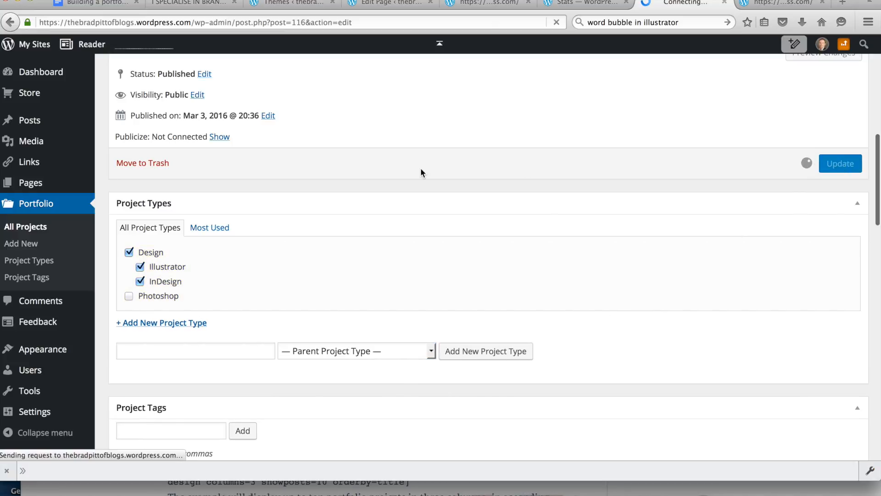
Unassign the InDesign project type from Dummy Post 5 and update the project.
left_click(140, 281)
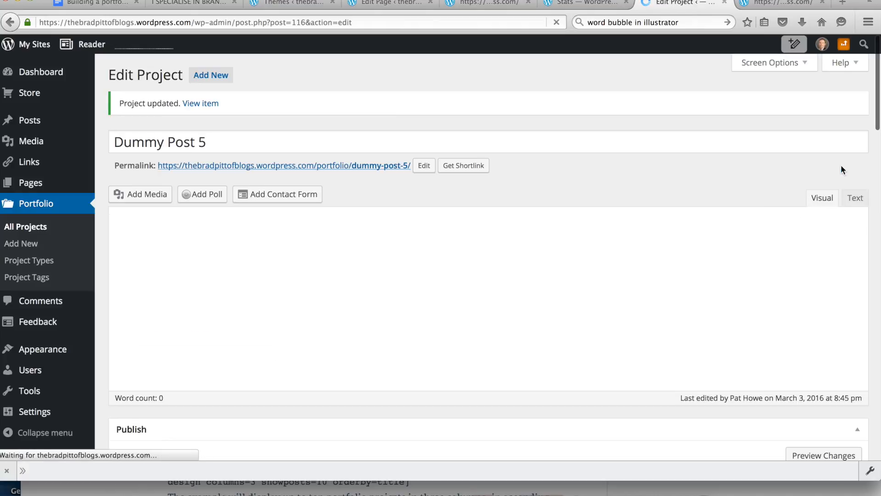
scroll(761, 235, "down", 3)
scroll(760, 235, "down", 6)
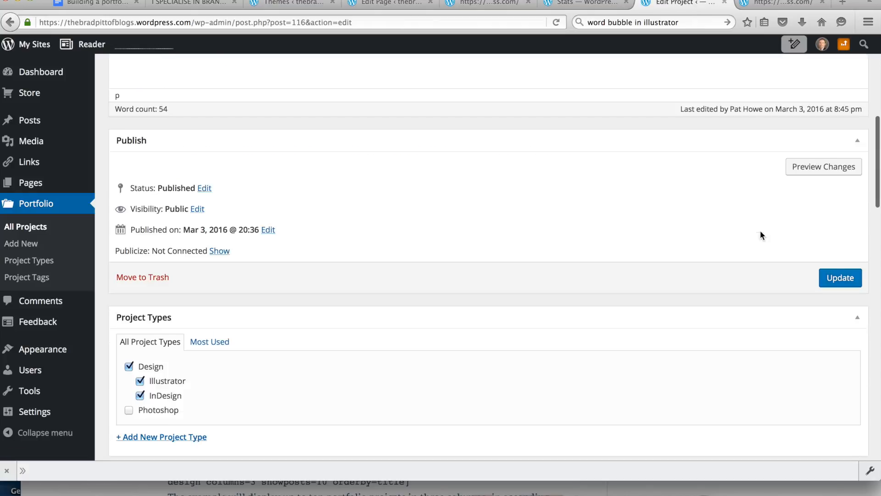
left_click(140, 318)
left_click(140, 318)
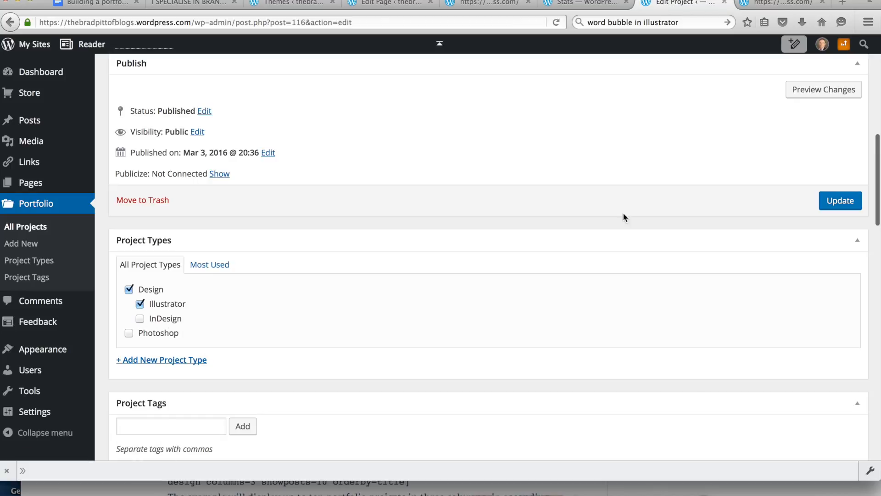
left_click(841, 200)
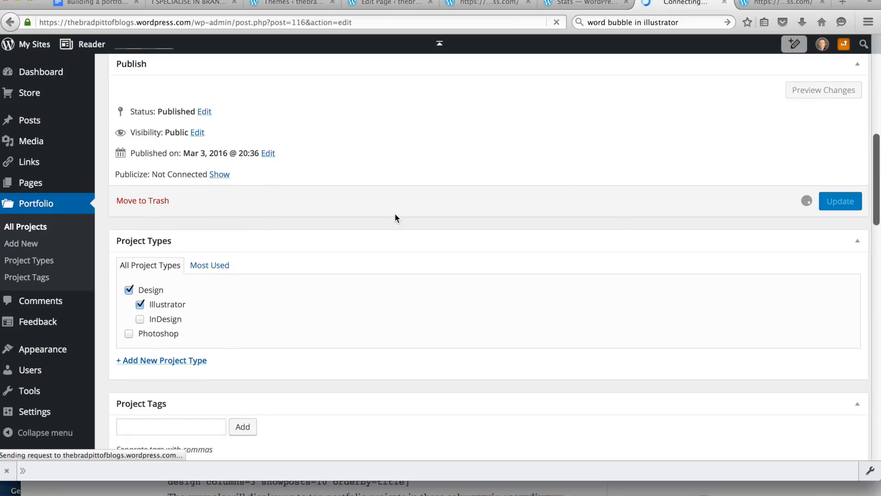
Open the list of all projects and quick-edit Dummy Project 3 to assign the Design and Photoshop project types.
scroll(395, 215, "up", 10)
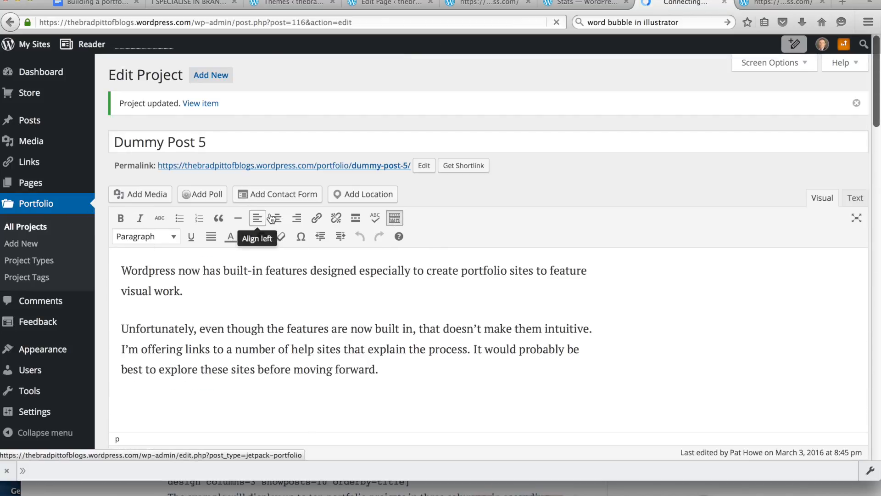
left_click(26, 228)
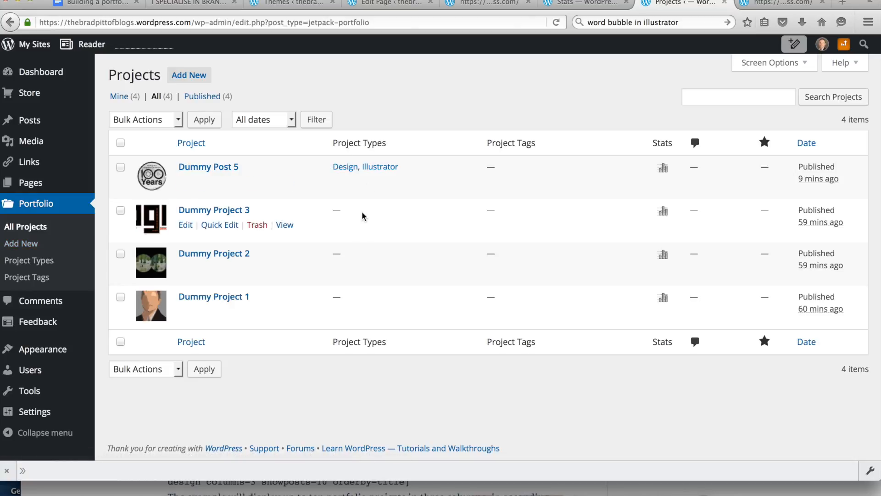
left_click(219, 225)
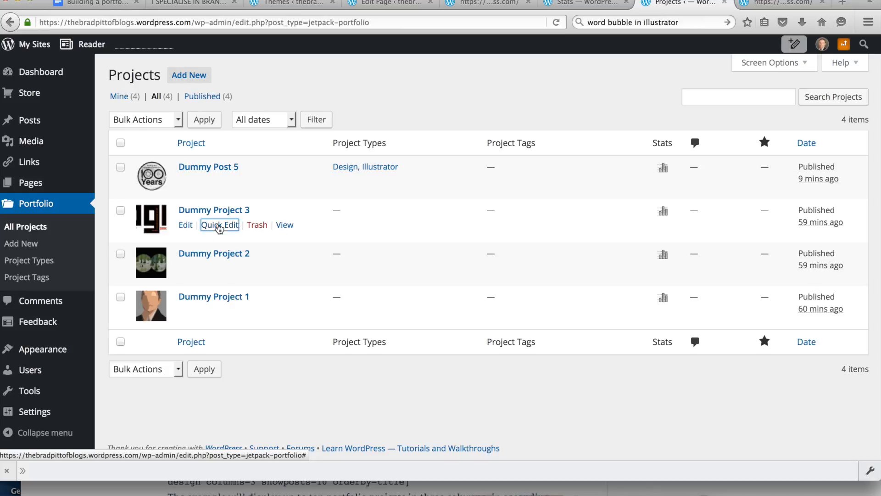
left_click(426, 232)
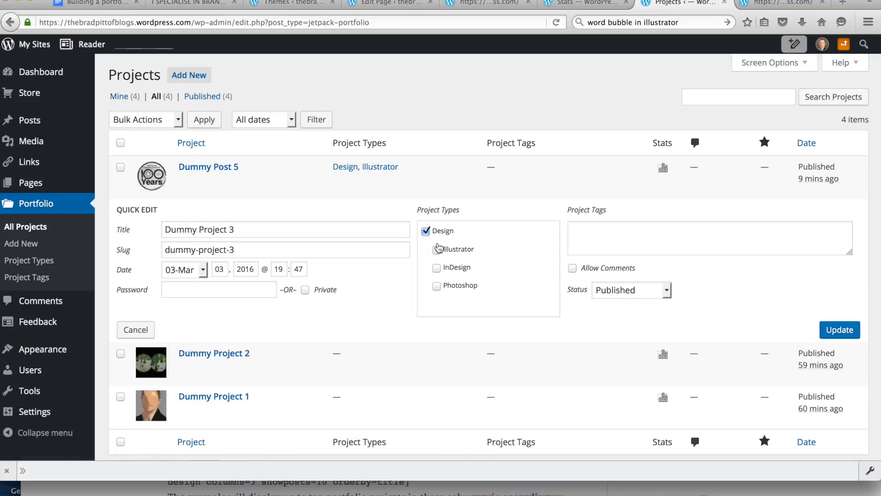
left_click(437, 288)
left_click(840, 331)
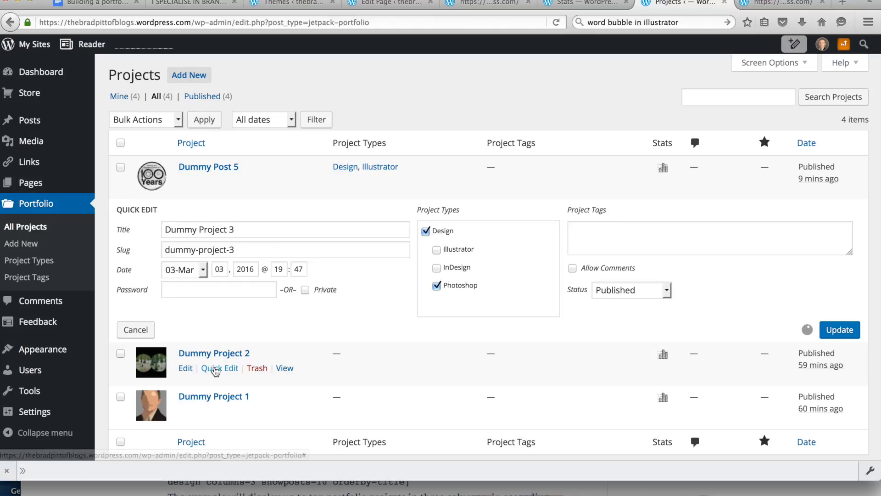
Quick-edit Dummy Project 2 to assign the Design and Photoshop project types, and save it.
left_click(225, 270)
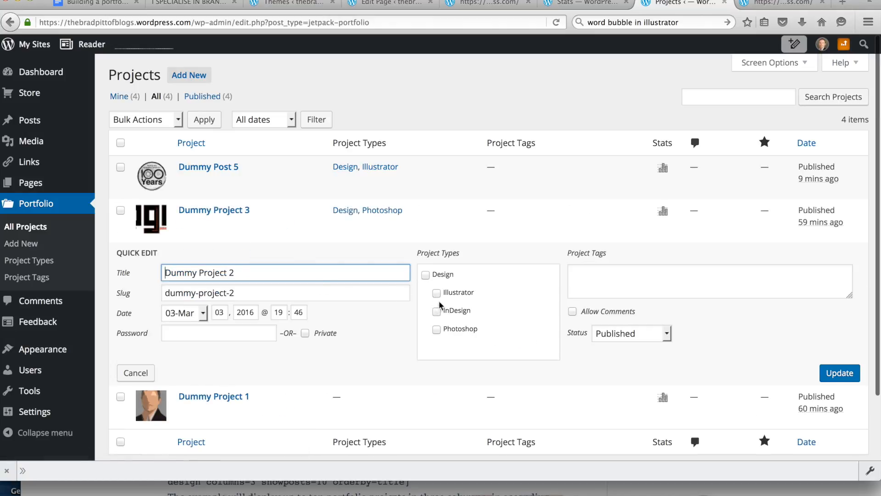
left_click(437, 329)
left_click(426, 275)
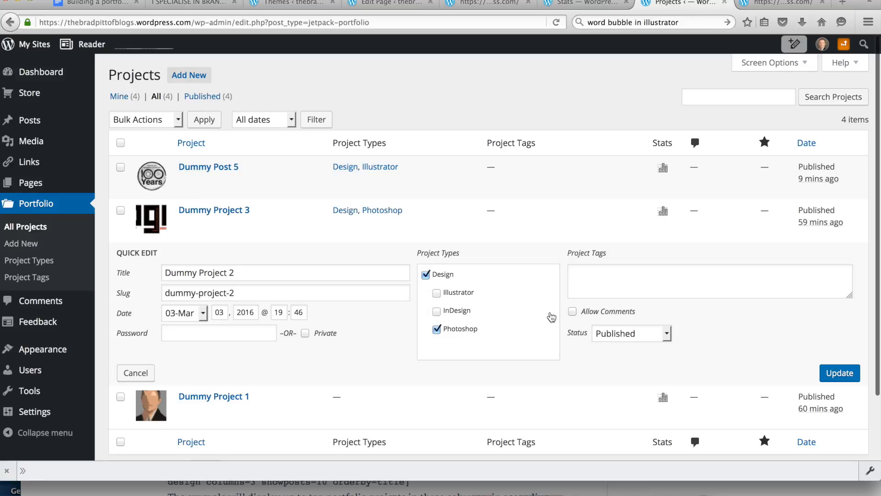
left_click(831, 374)
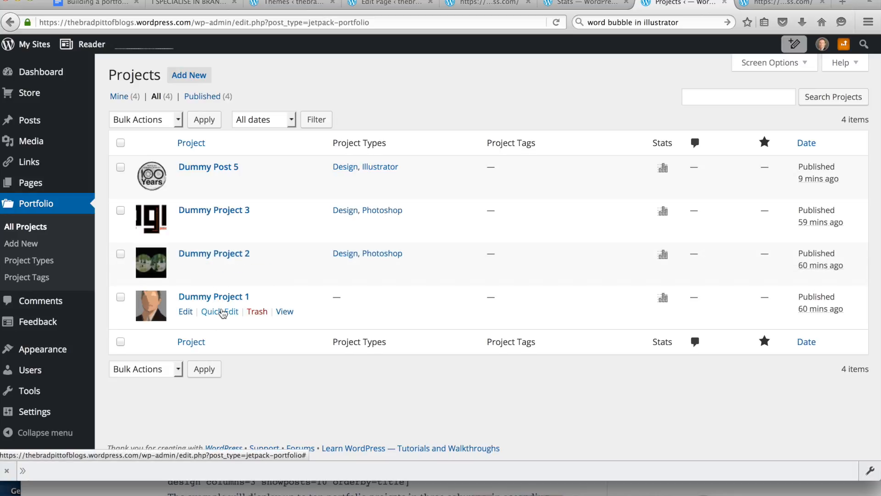
Quick-edit Dummy Project 1 to assign the Design and Illustrator project types, and save it.
left_click(220, 311)
left_click(428, 321)
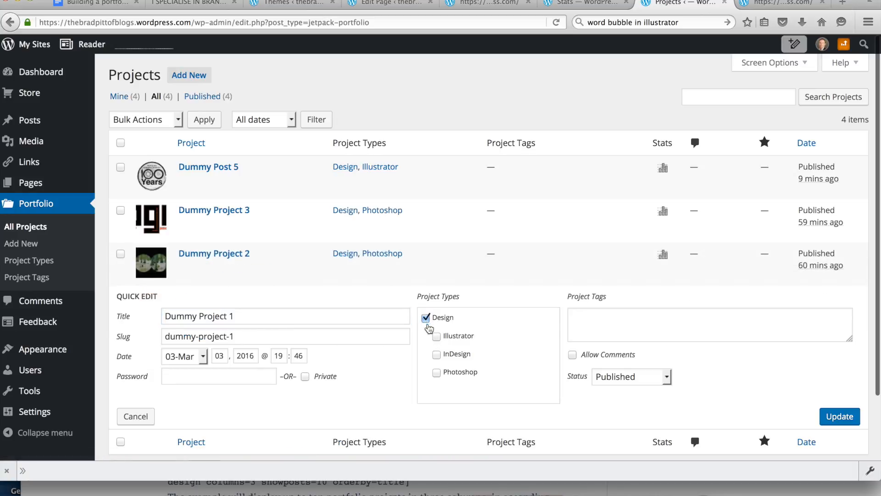
left_click(436, 337)
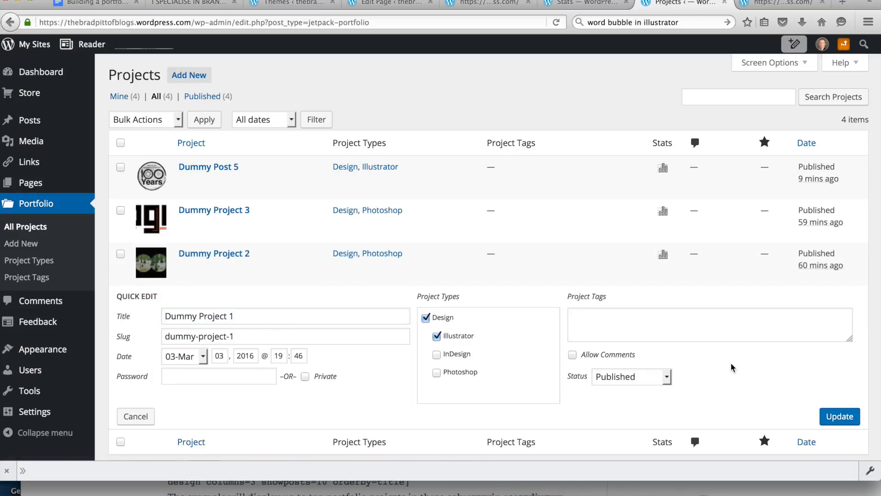
left_click(836, 415)
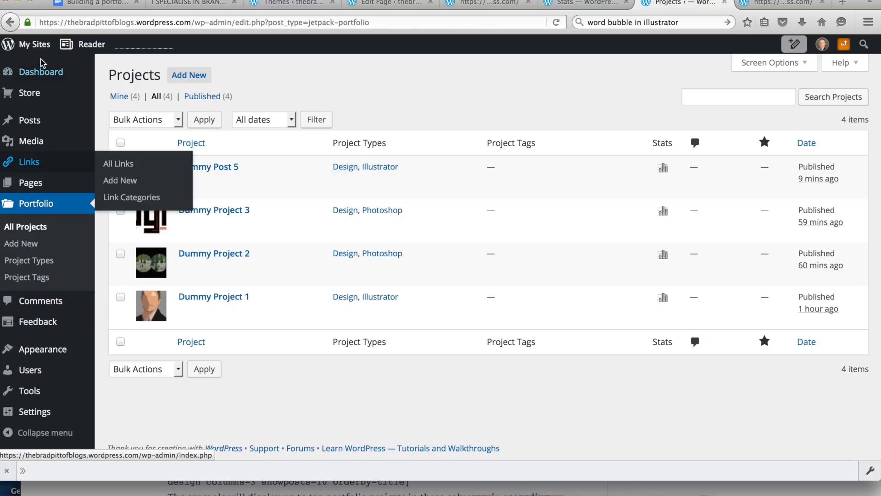
Open the site's navigation menu editor and look over the structure and settings of Menu 1.
mouse_move(50, 338)
mouse_move(51, 357)
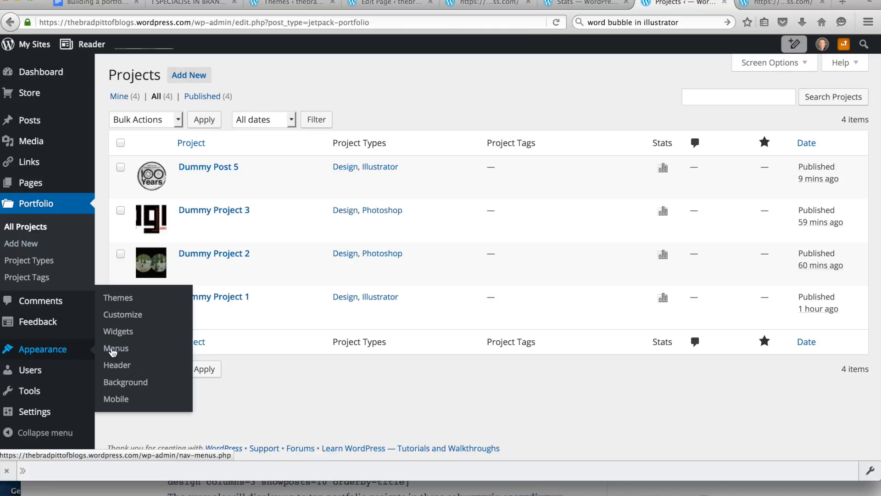
left_click(105, 349)
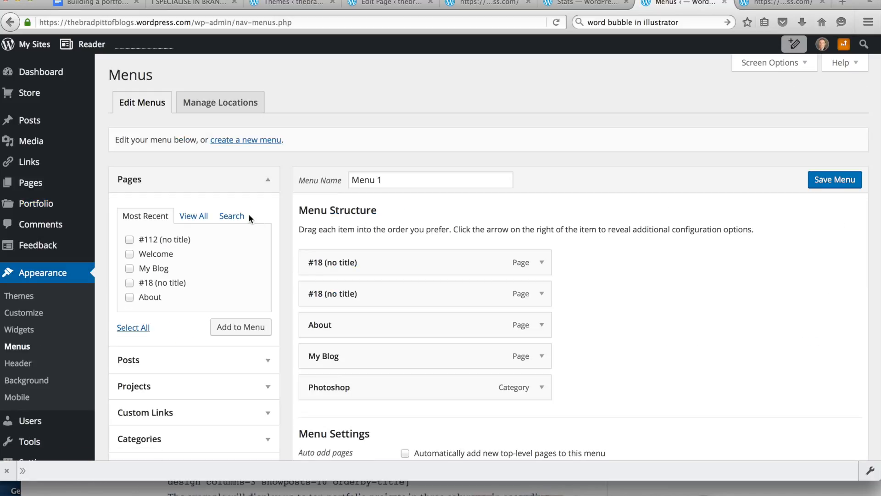
scroll(249, 218, "down", 4)
scroll(249, 218, "up", 3)
scroll(249, 218, "down", 1)
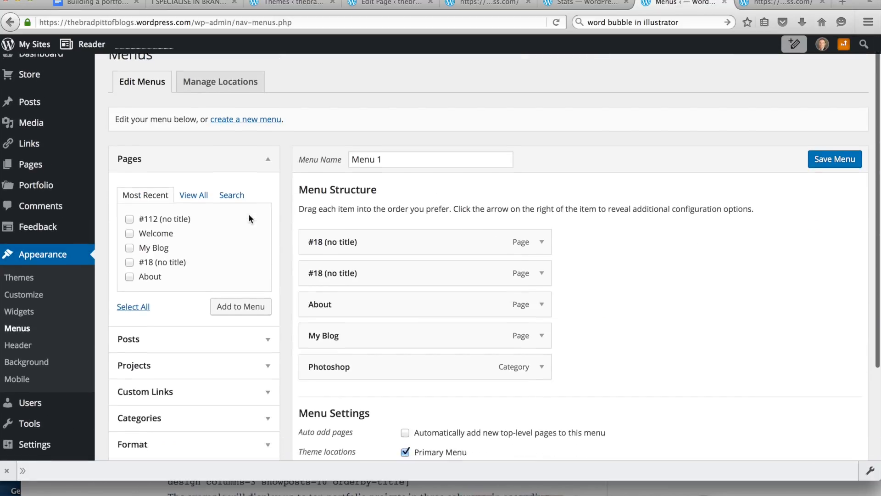
scroll(249, 218, "down", 2)
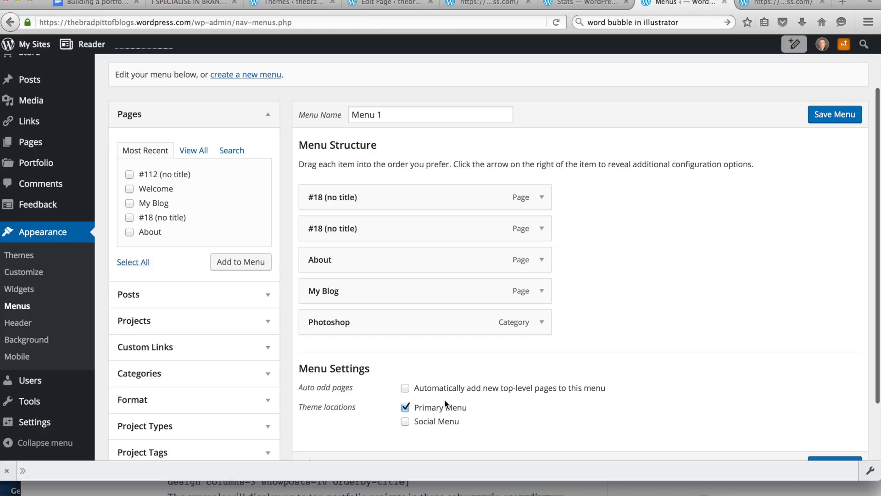
Remove both untitled #18 page items from the structure of Menu 1.
left_click_drag(488, 197, 230, 285)
left_click_drag(437, 195, 132, 364)
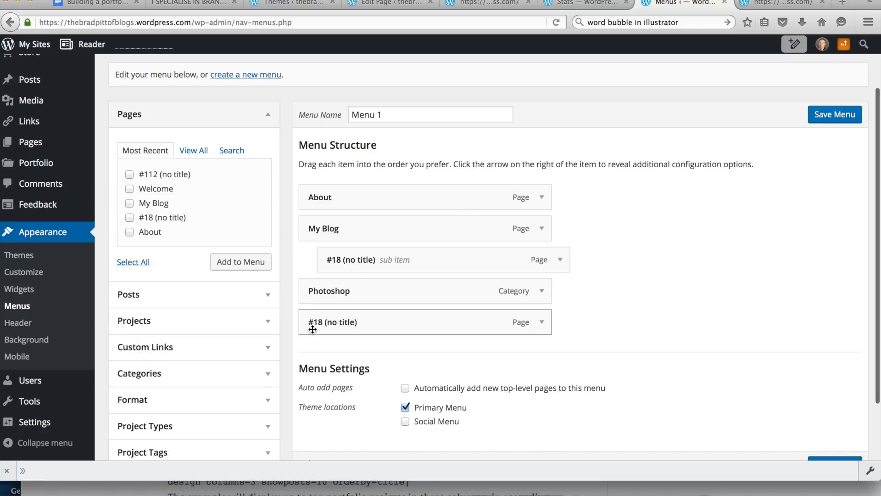
left_click(560, 260)
scroll(362, 409, "down", 4)
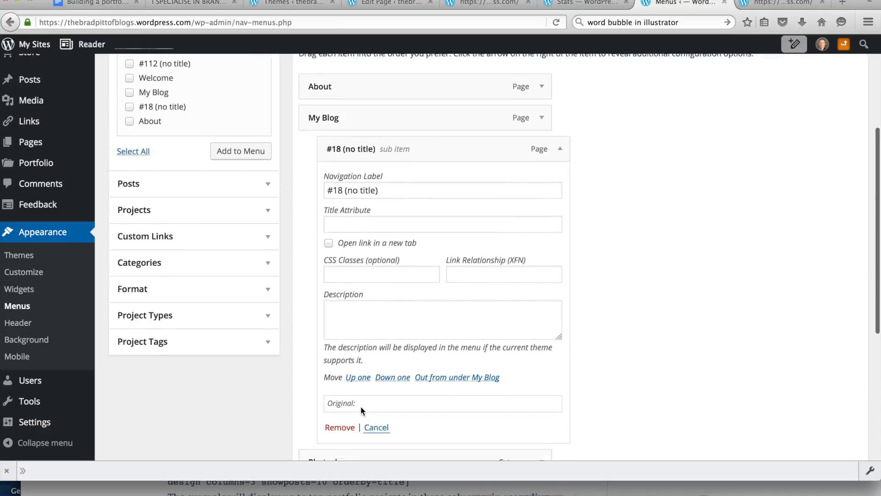
left_click(338, 409)
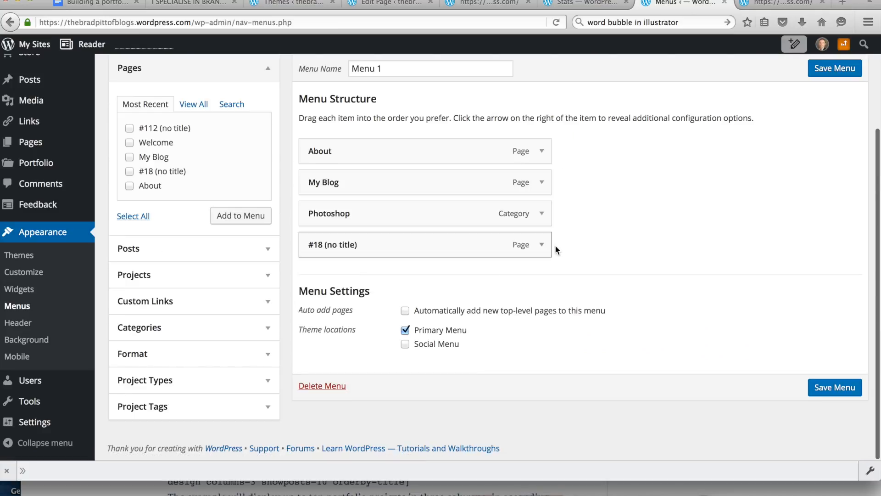
left_click(540, 245)
scroll(383, 420, "down", 3)
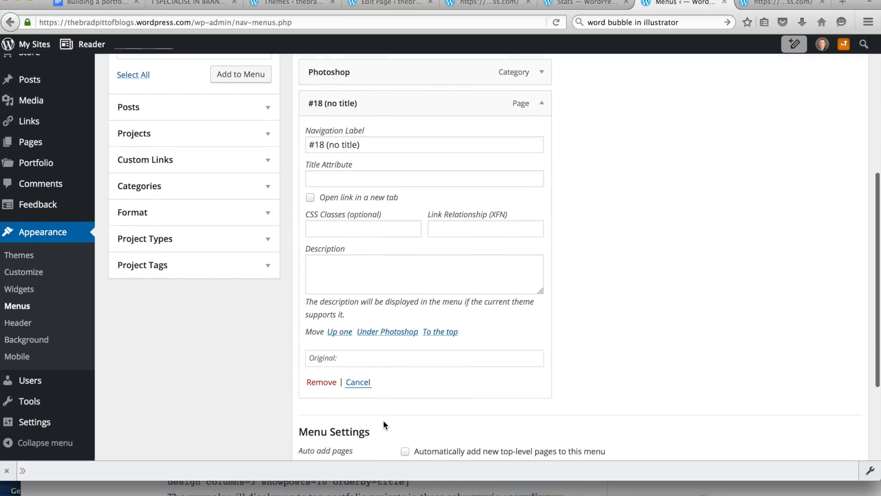
left_click(335, 372)
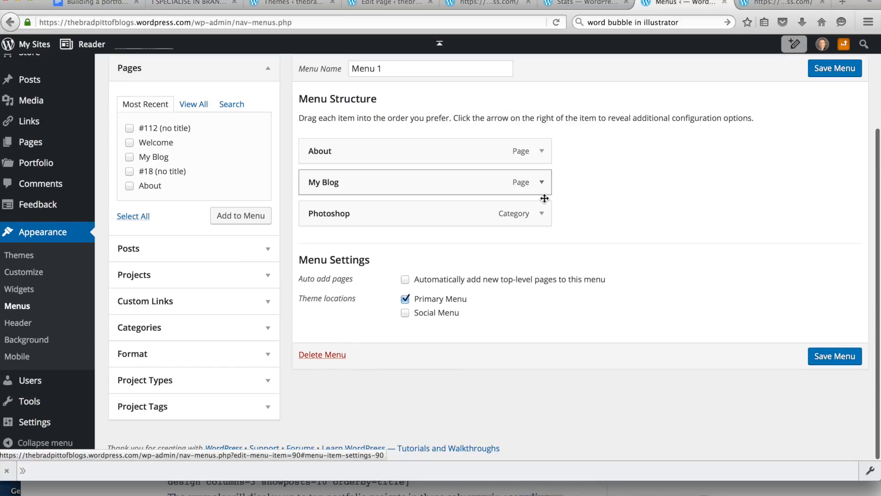
Remove the Photoshop category item from Menu 1 and add the Welcome page to the menu.
left_click(544, 214)
scroll(386, 370, "down", 2)
left_click(321, 394)
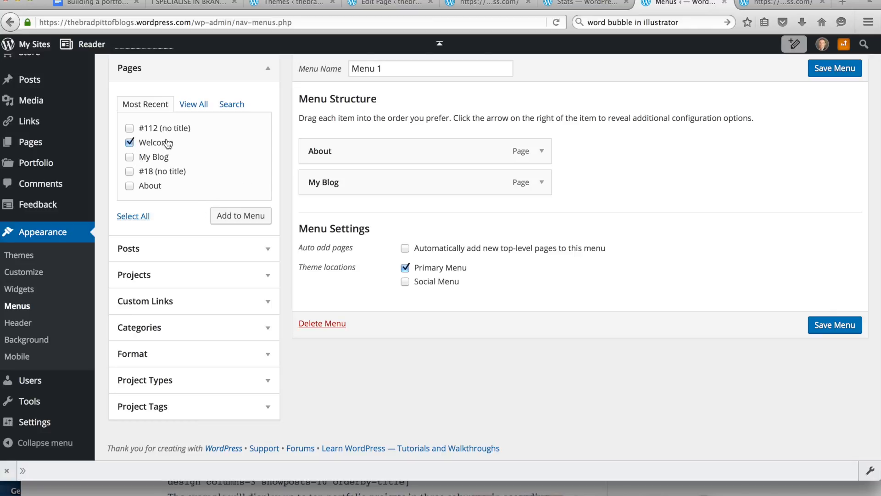
mouse_move(154, 144)
left_mouse_down()
mouse_move(172, 146)
mouse_move(152, 146)
left_mouse_up()
left_click(240, 216)
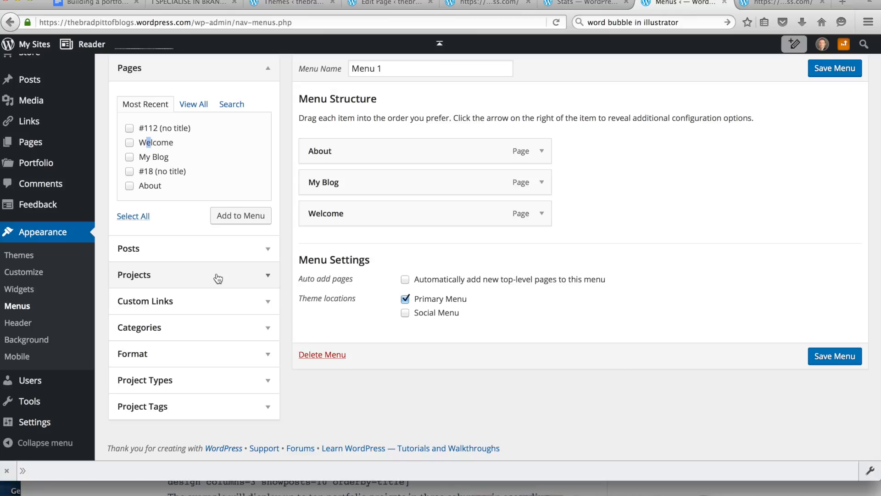
Add the Design, Illustrator and Photoshop project types as items in Menu 1.
left_click(269, 276)
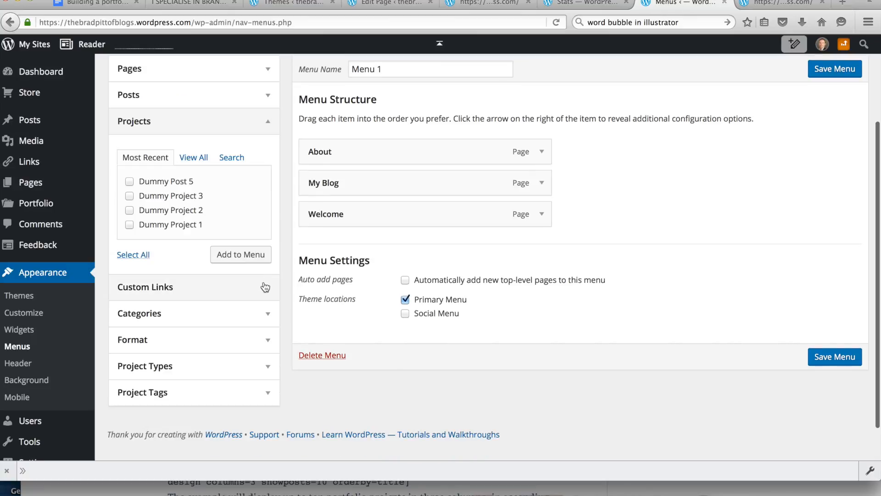
scroll(229, 321, "up", 1)
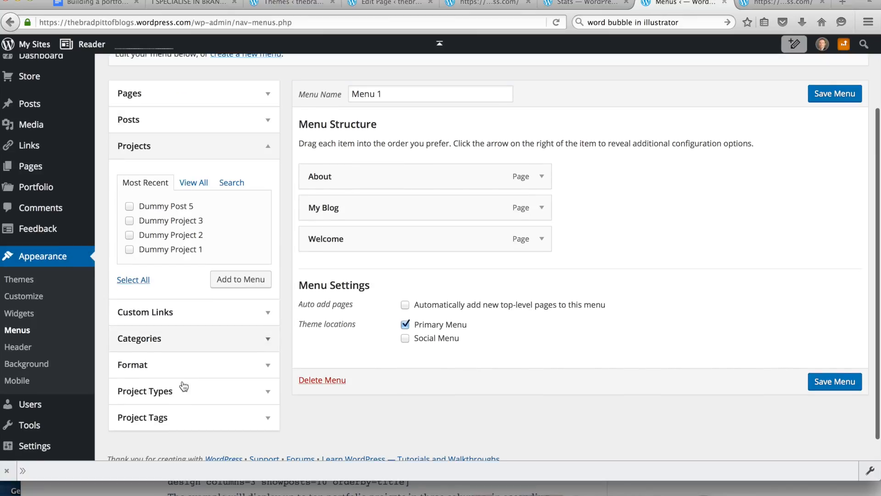
left_click(266, 392)
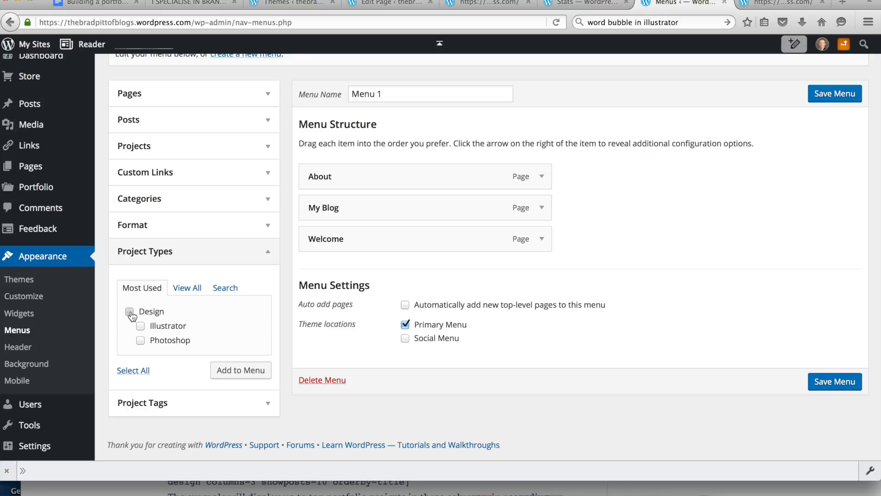
left_click(141, 326)
left_click(141, 340)
left_click(259, 370)
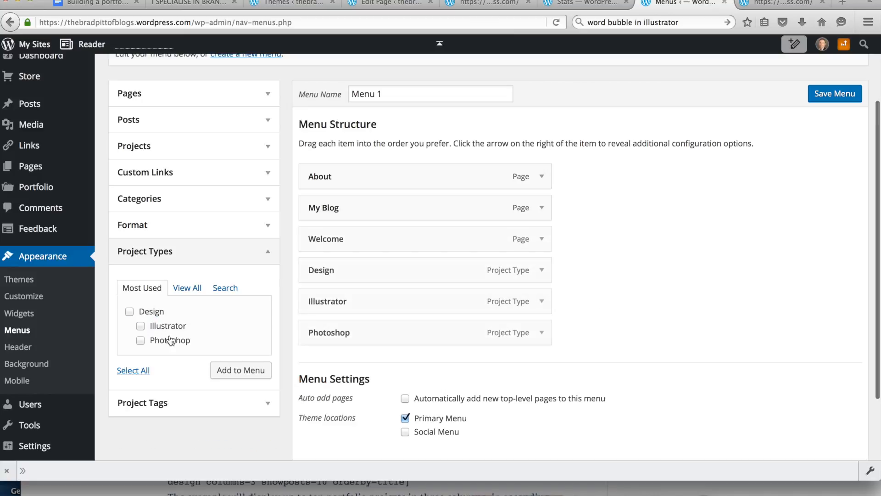
Nest Illustrator and Photoshop as sub items under Design in Menu 1, and move Welcome to the first position.
left_click_drag(369, 305, 418, 337)
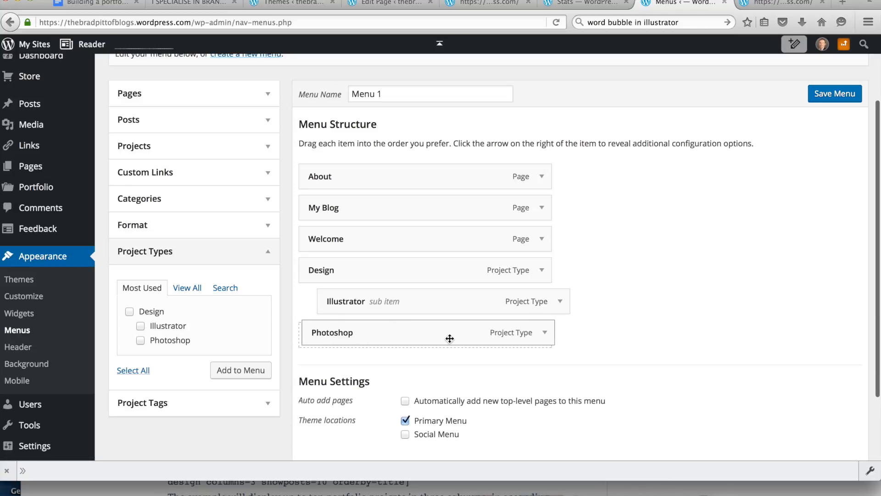
left_click_drag(463, 338, 487, 338)
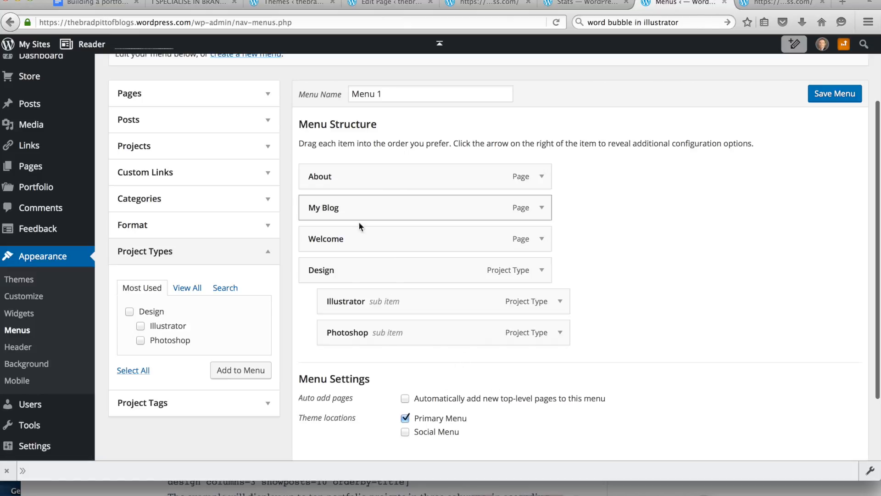
left_click_drag(360, 238, 352, 184)
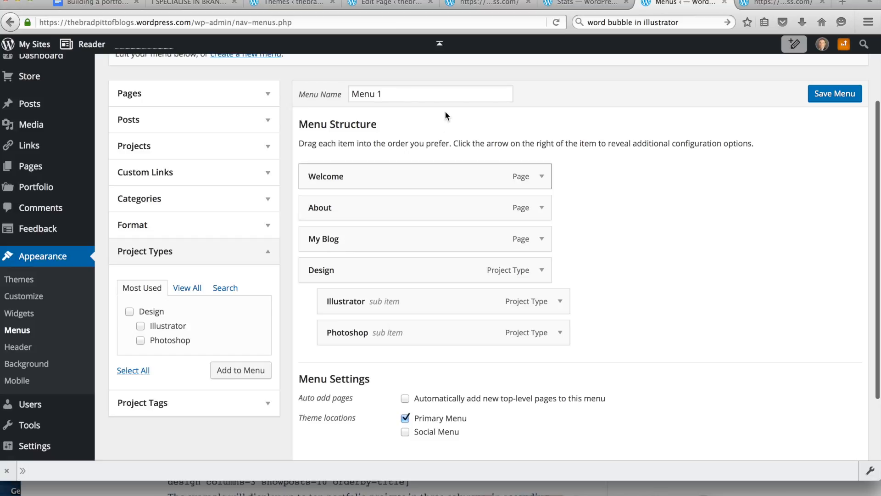
Review the navigation menu of the example design portfolio site, and close the Themes and Edit Page browser tabs.
left_click(204, 3)
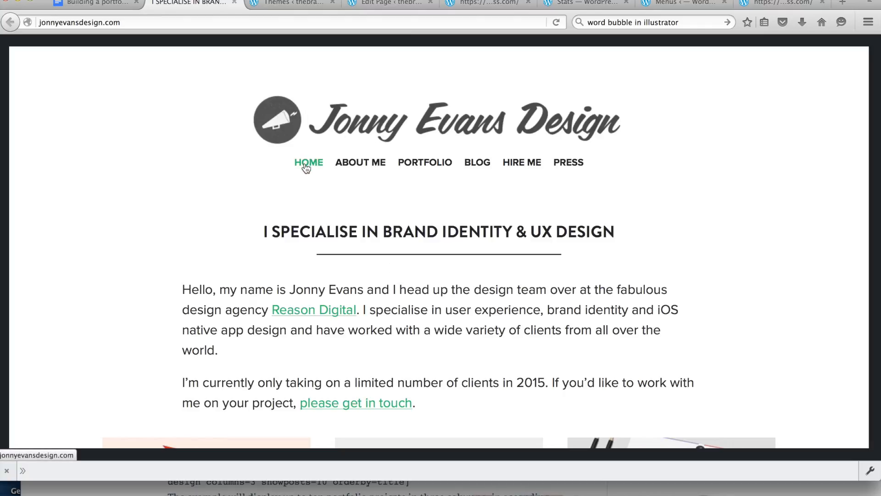
mouse_move(428, 170)
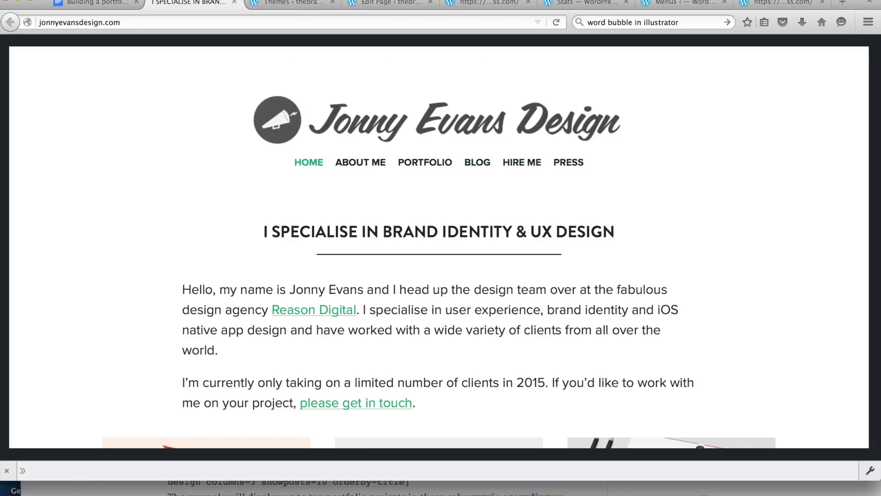
left_click(289, 3)
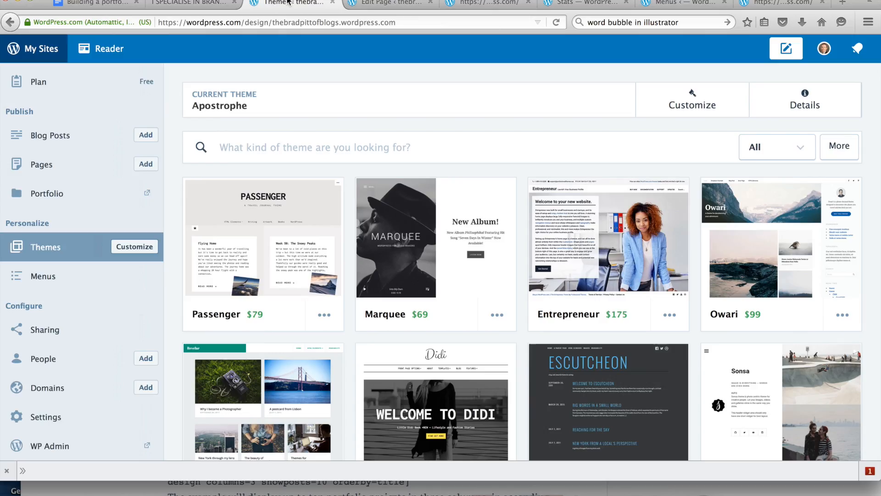
left_click(332, 2)
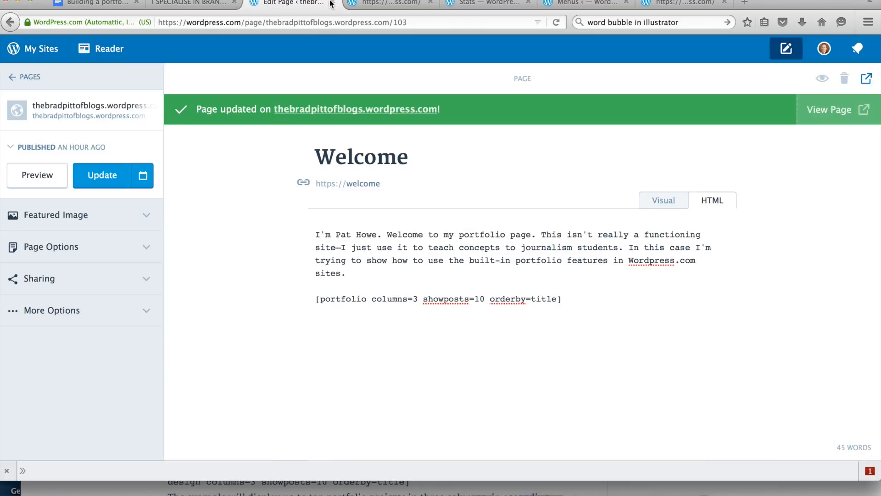
left_click(332, 4)
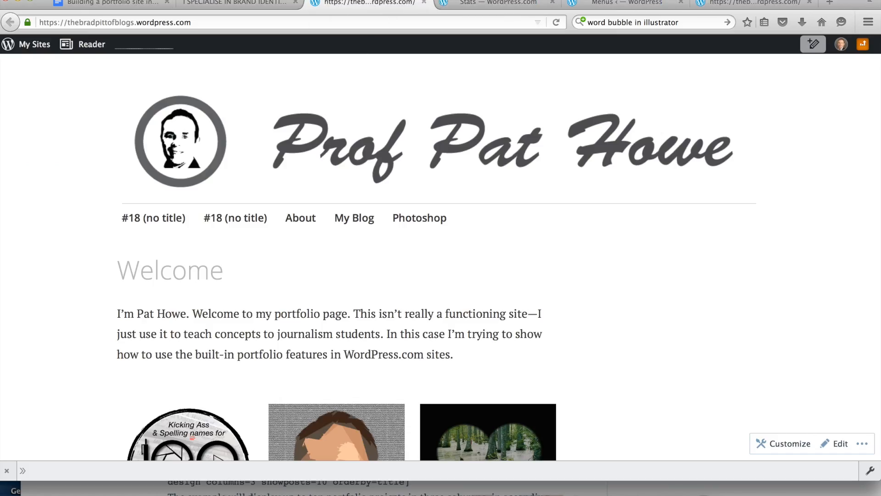
Return to the menu editor and save the rearranged Menu 1.
left_click(611, 6)
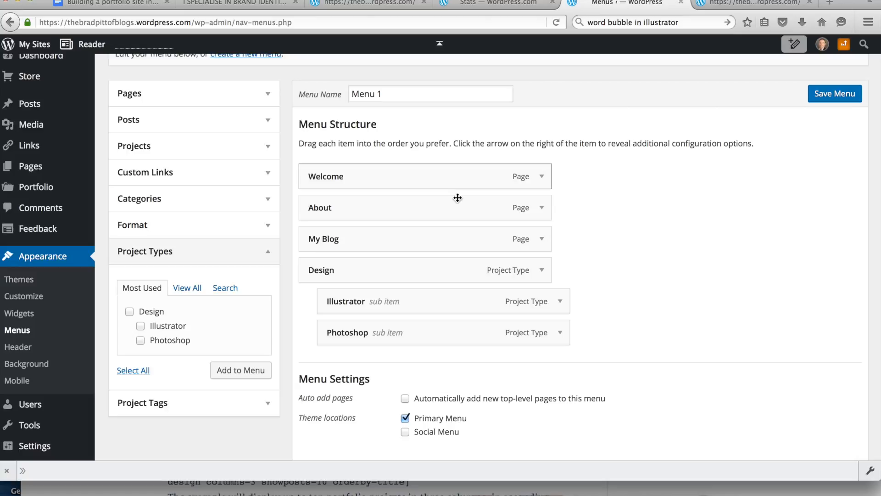
scroll(456, 199, "down", 2)
scroll(456, 199, "up", 2)
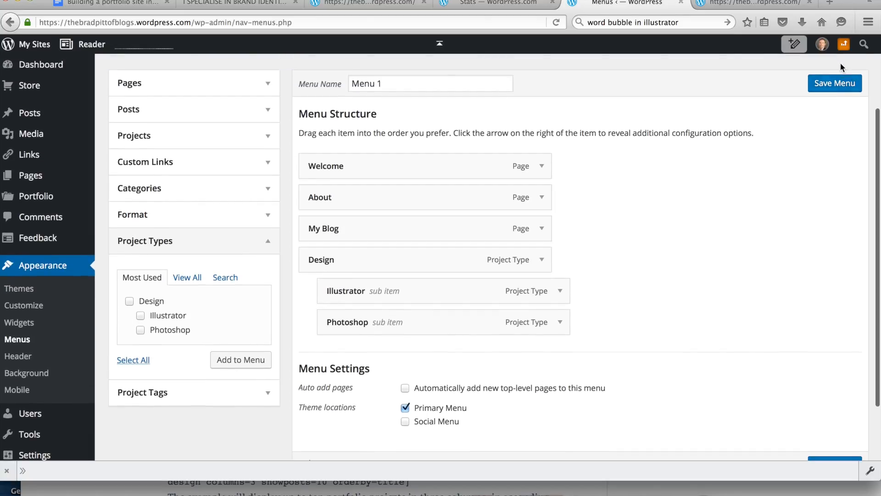
left_click(838, 83)
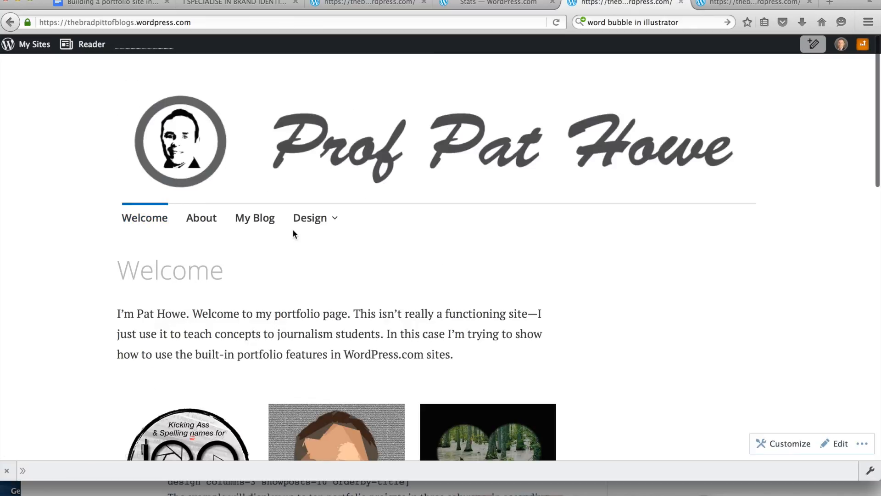
Check the Design submenu on the live site, and view the About and My Blog pages through the new menu.
mouse_move(319, 224)
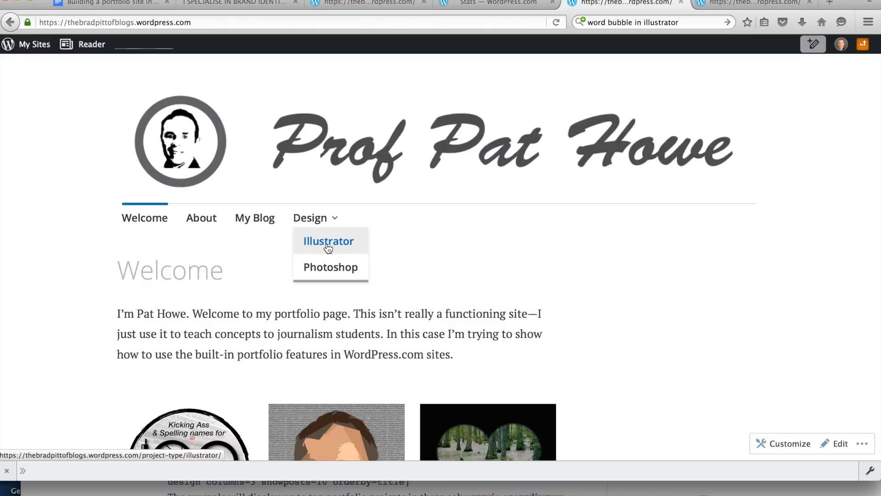
scroll(327, 246, "down", 3)
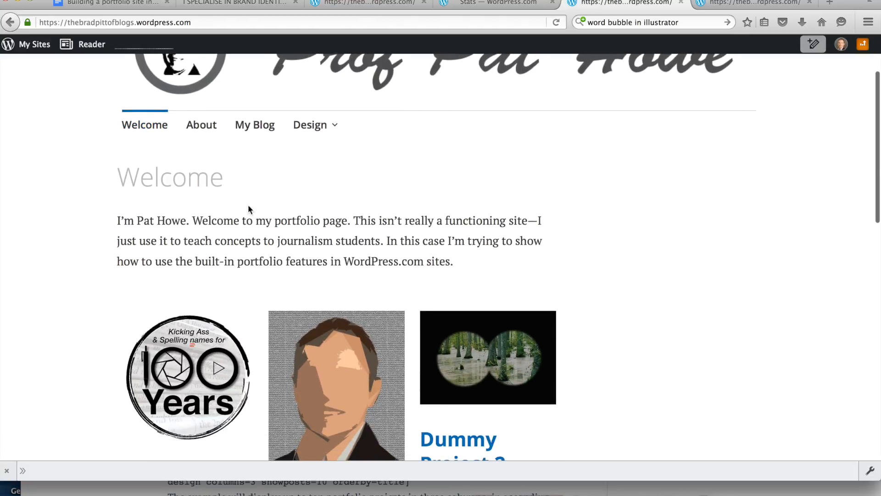
left_click(201, 130)
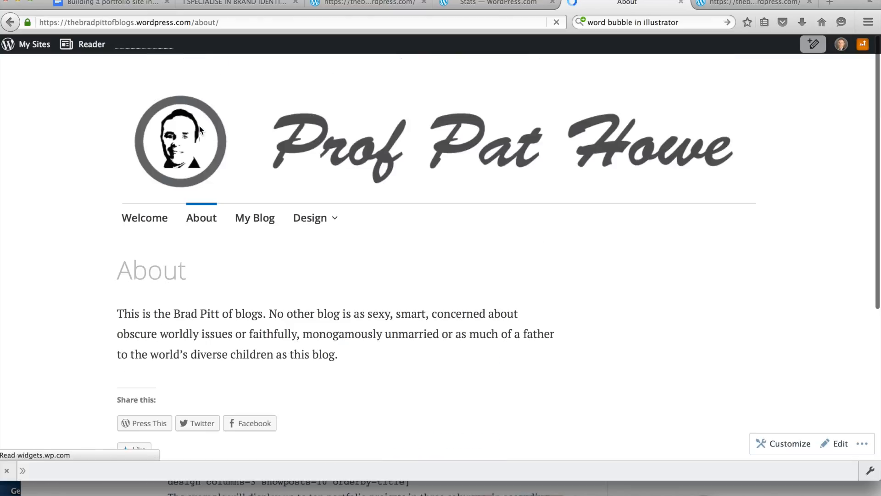
left_click(257, 219)
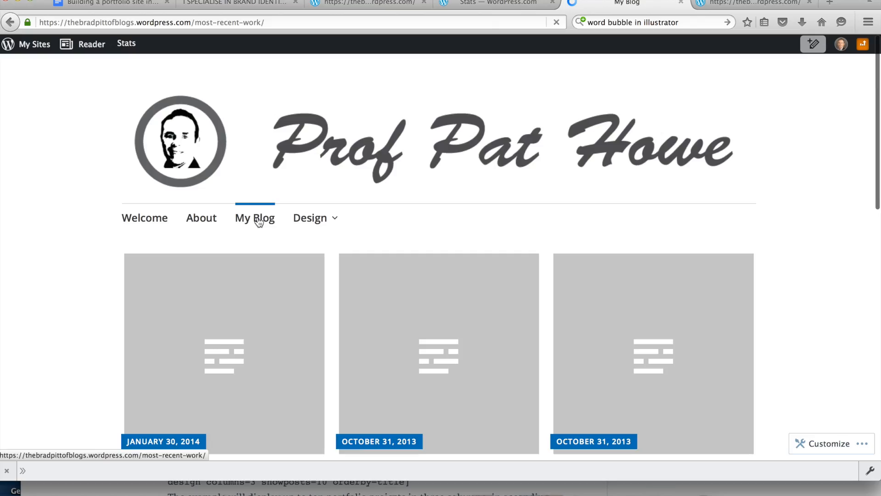
scroll(352, 378, "down", 10)
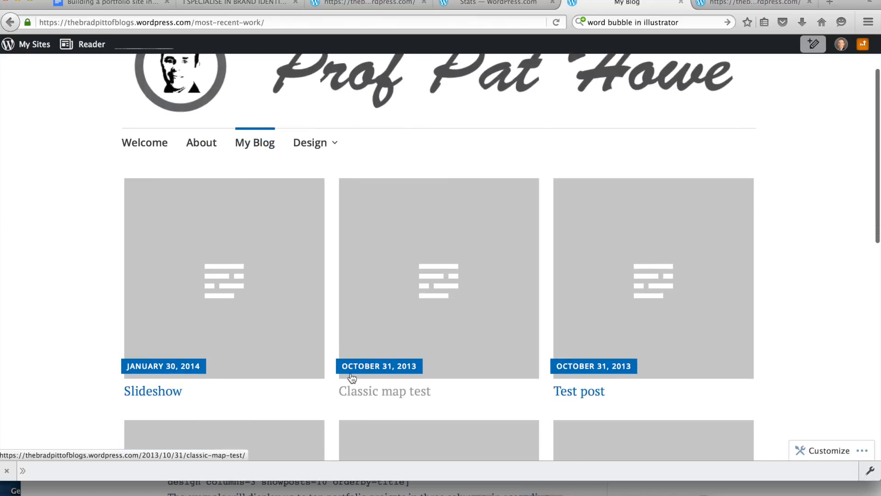
scroll(352, 377, "up", 10)
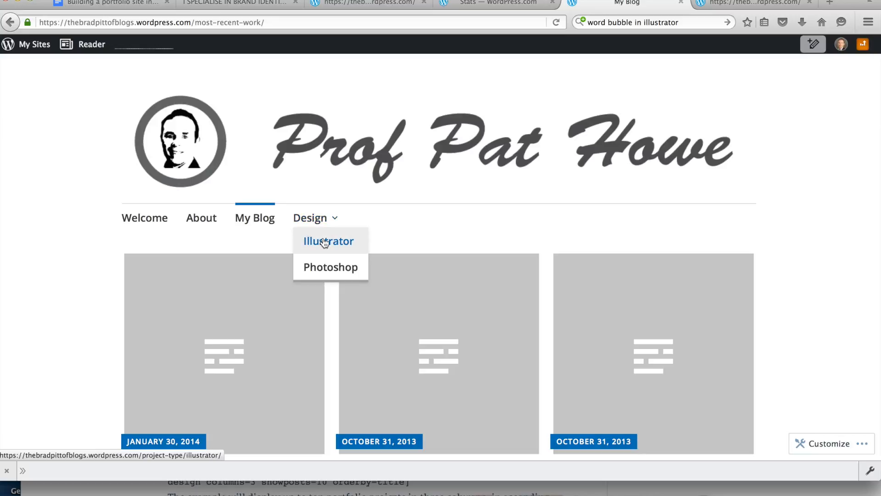
View the Illustrator and Photoshop project type pages through the Design submenu.
left_click(325, 242)
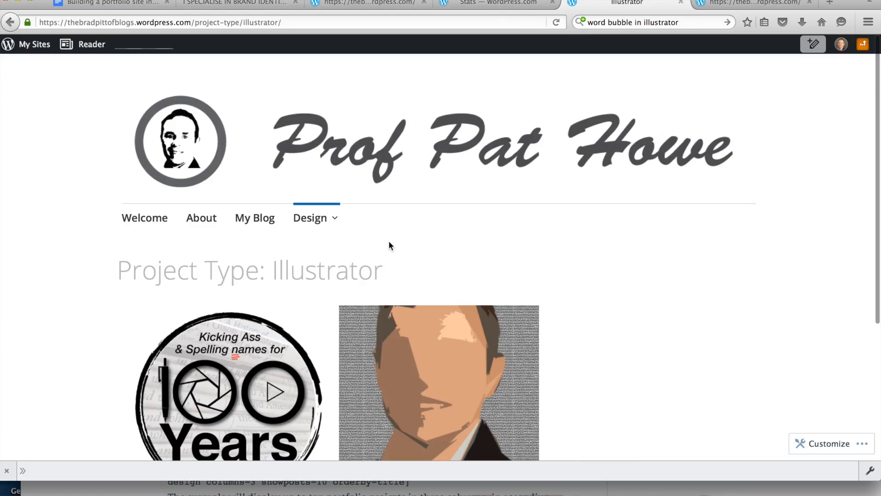
scroll(389, 244, "down", 3)
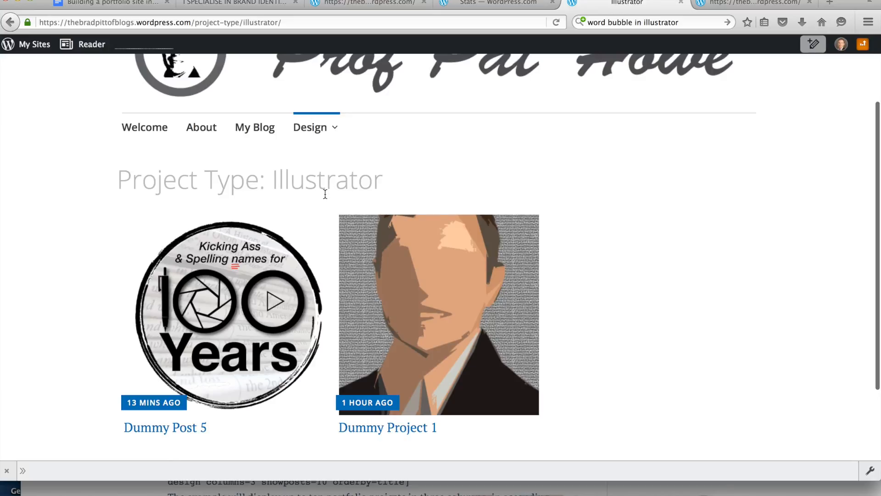
scroll(325, 194, "down", 3)
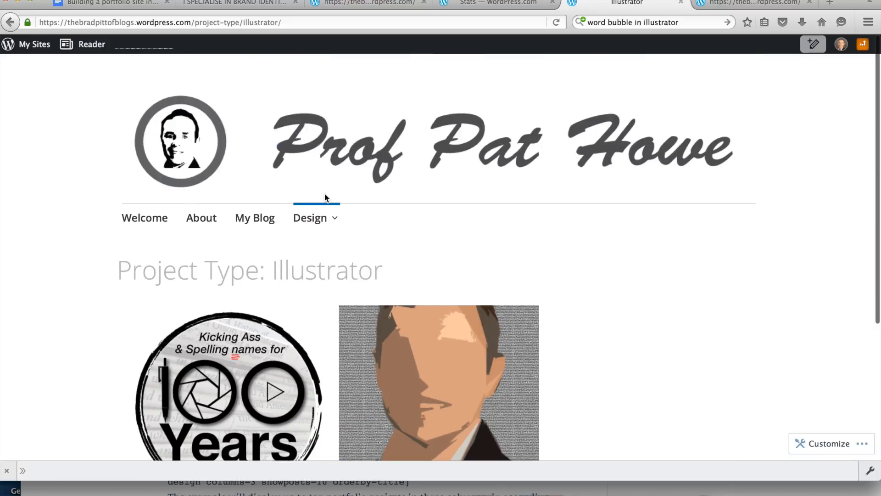
mouse_move(335, 221)
left_click(330, 269)
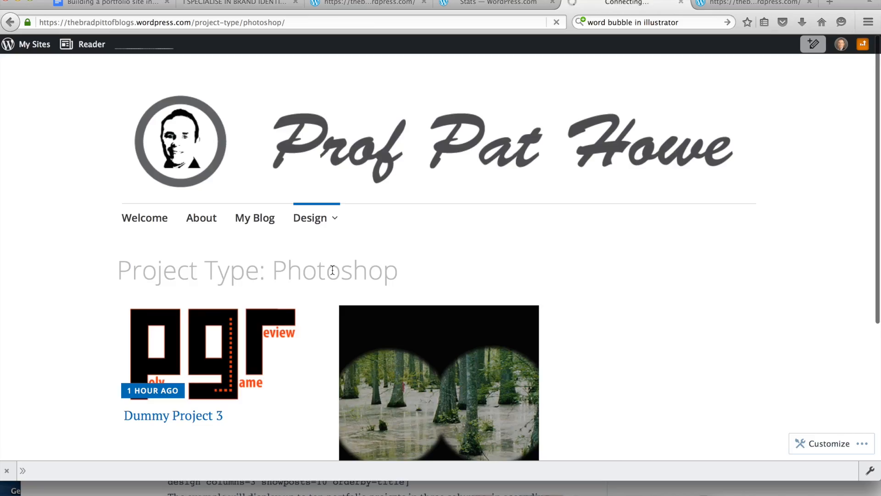
Open the Design project type page and look through all the projects it displays.
left_click(310, 220)
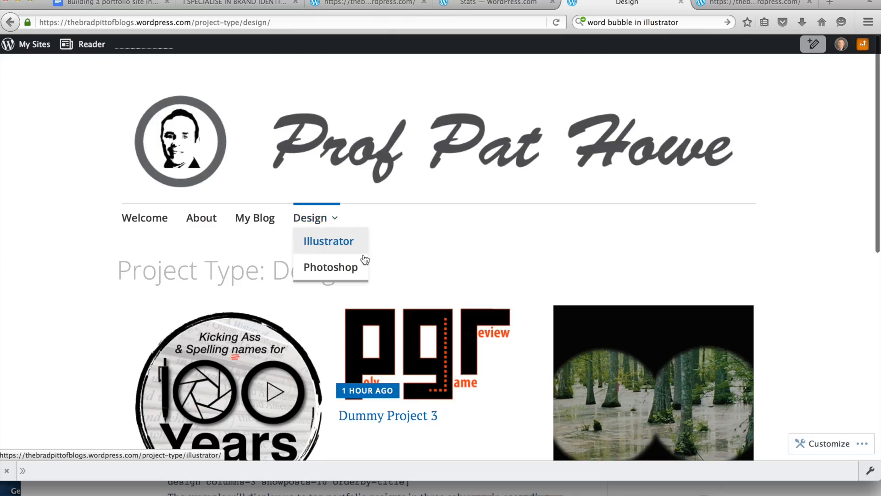
scroll(363, 259, "down", 1)
scroll(365, 260, "down", 10)
scroll(364, 258, "up", 10)
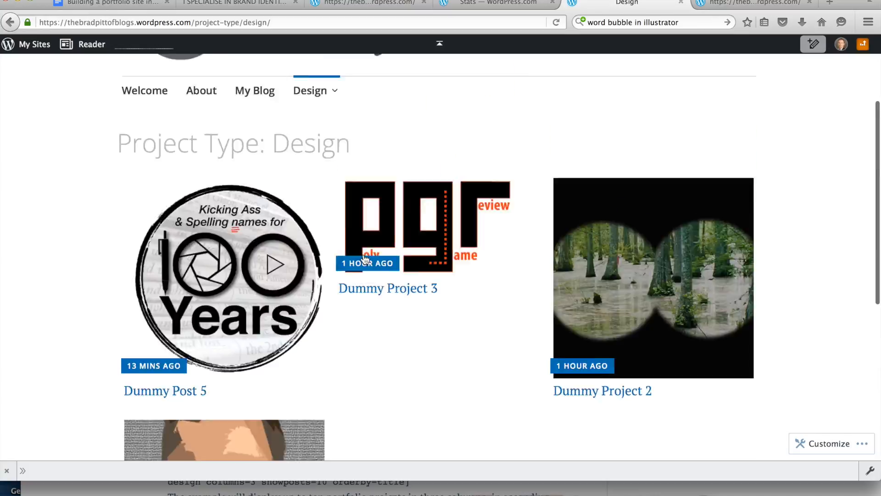
scroll(362, 255, "up", 1)
scroll(362, 255, "down", 5)
scroll(363, 254, "up", 6)
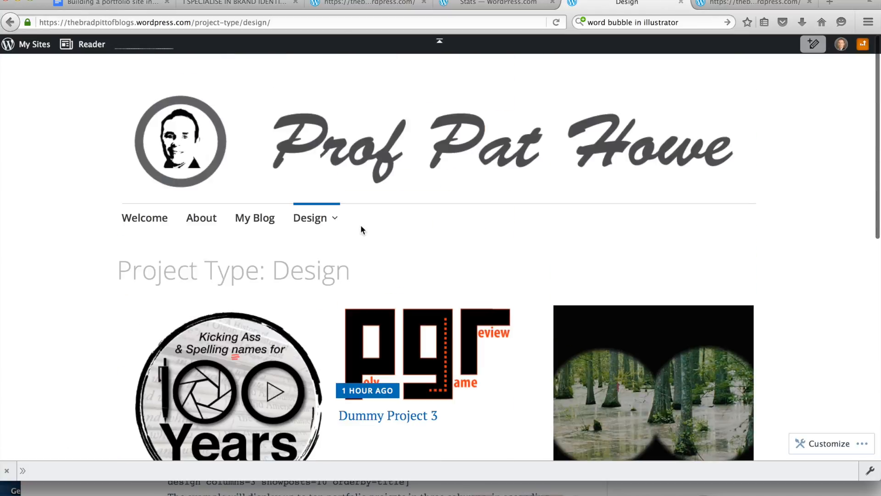
mouse_move(324, 227)
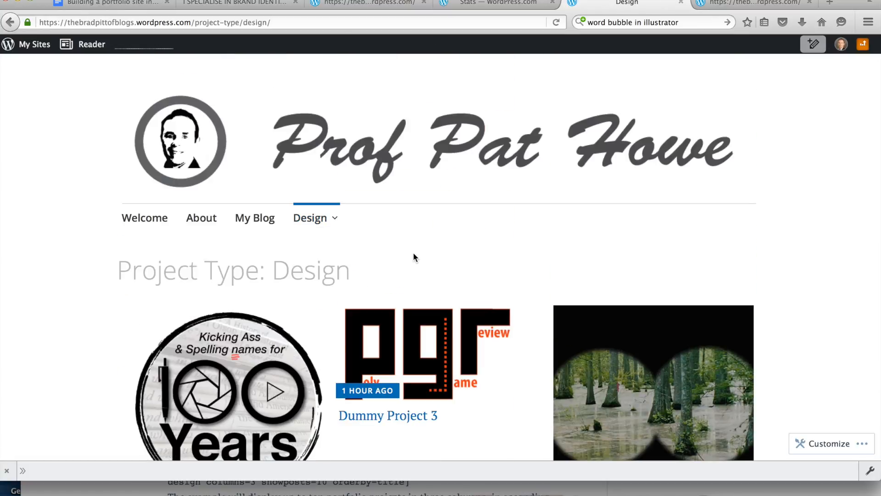
scroll(414, 256, "down", 1)
scroll(413, 254, "down", 3)
scroll(413, 254, "up", 4)
scroll(413, 253, "down", 7)
scroll(413, 253, "up", 5)
scroll(414, 256, "up", 2)
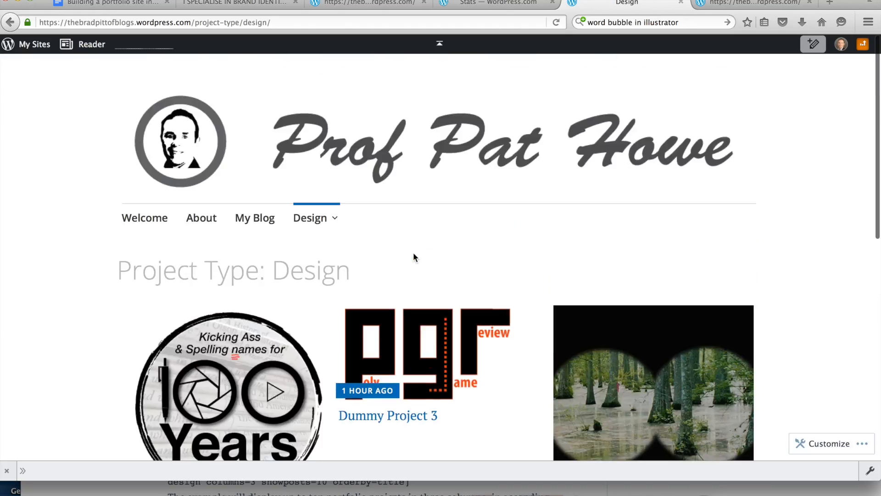
scroll(413, 256, "down", 9)
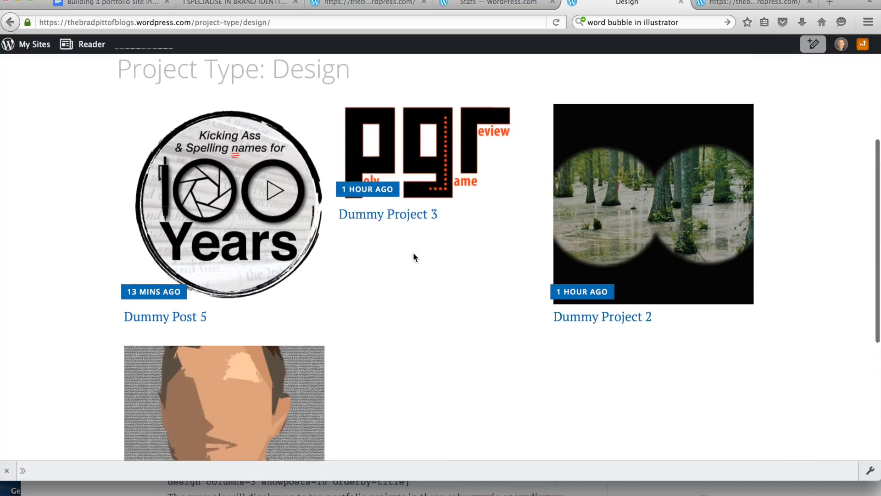
scroll(413, 256, "up", 9)
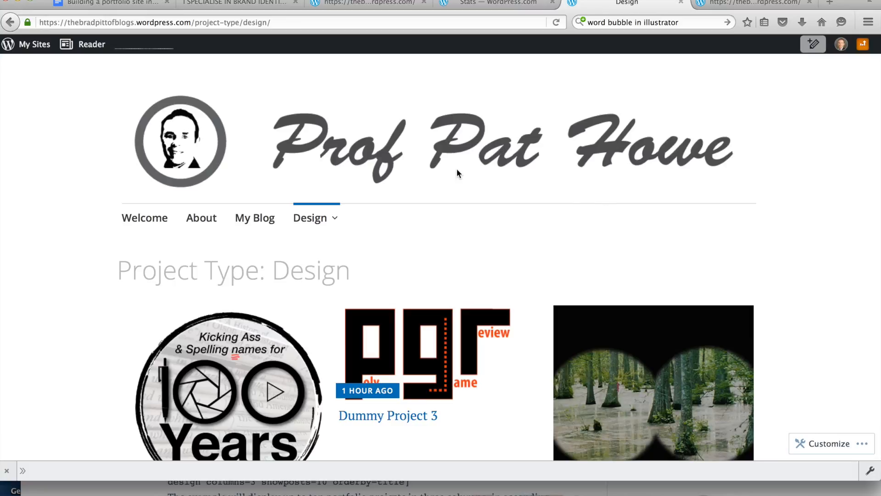
Skim the Google Docs portfolio tutorial down to the student example links, and return to the site's Design page.
left_click(115, 2)
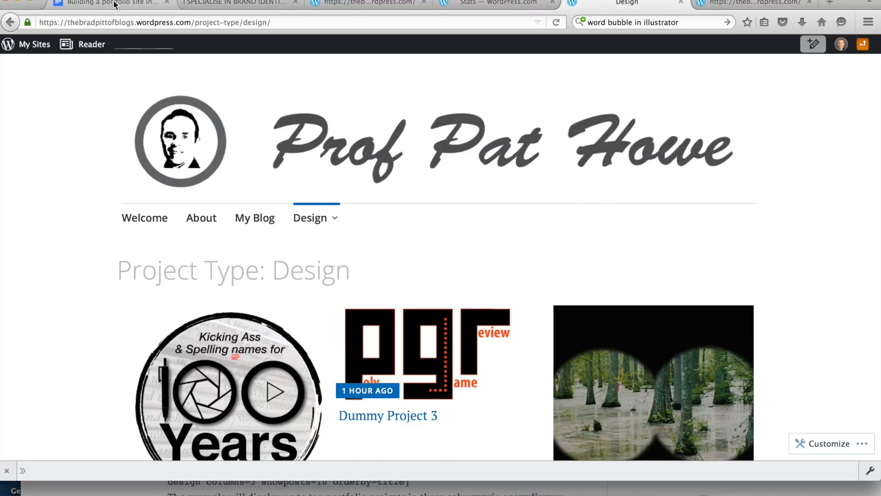
scroll(209, 221, "down", 20)
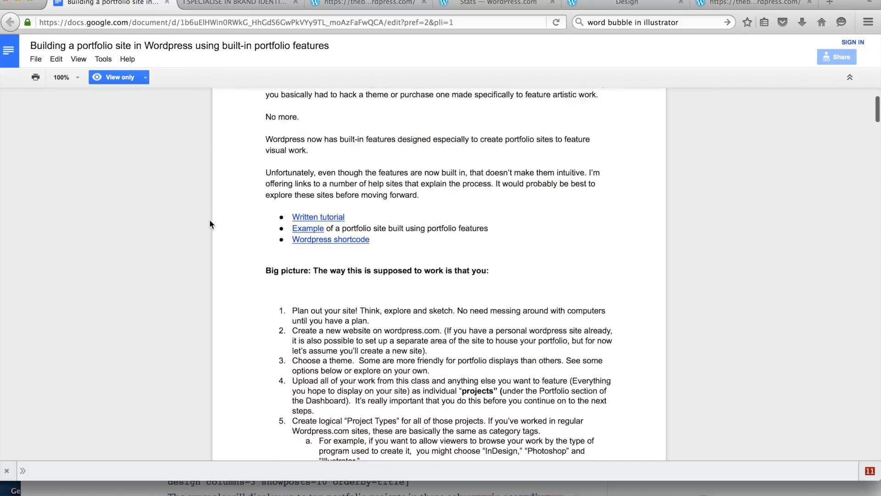
scroll(209, 224, "down", 20)
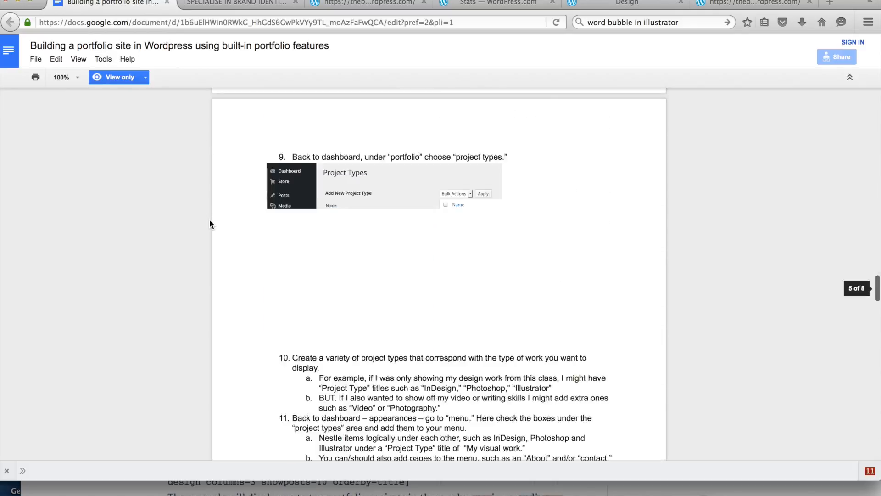
scroll(210, 220, "up", 20)
scroll(210, 220, "down", 20)
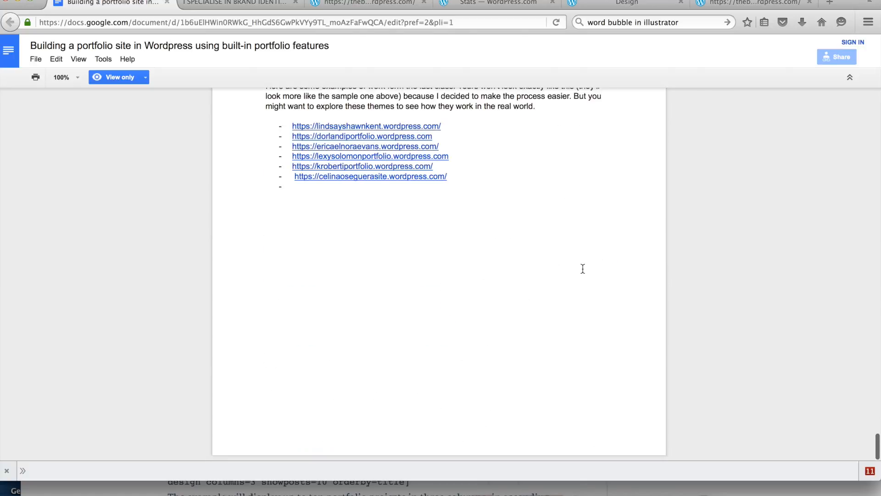
left_click(611, 3)
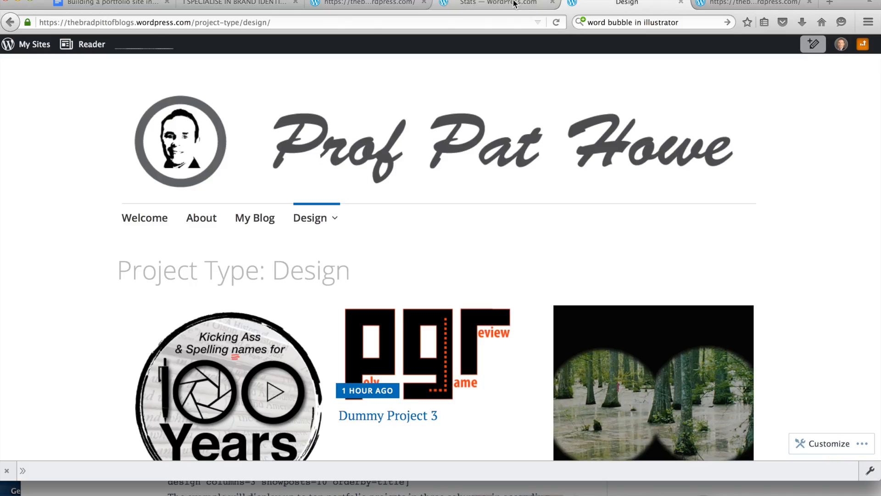